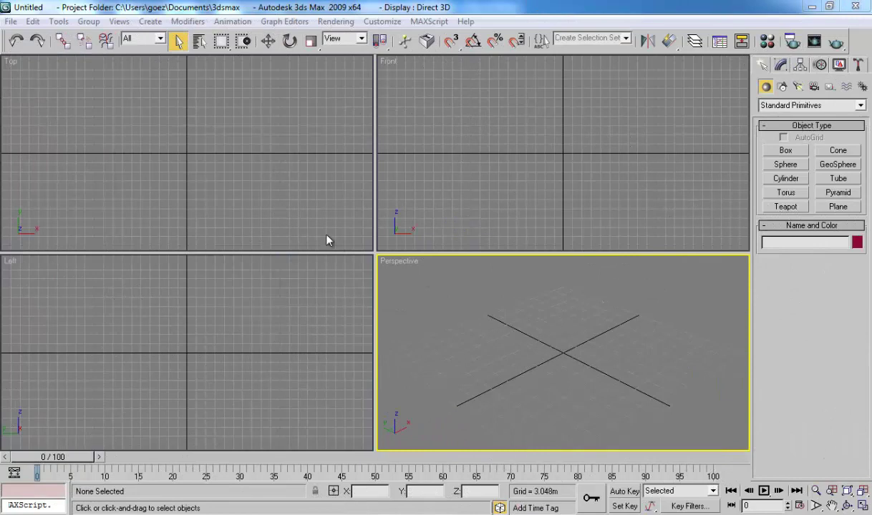
Make the Top viewport the active view in the empty scene.
left_click(345, 209)
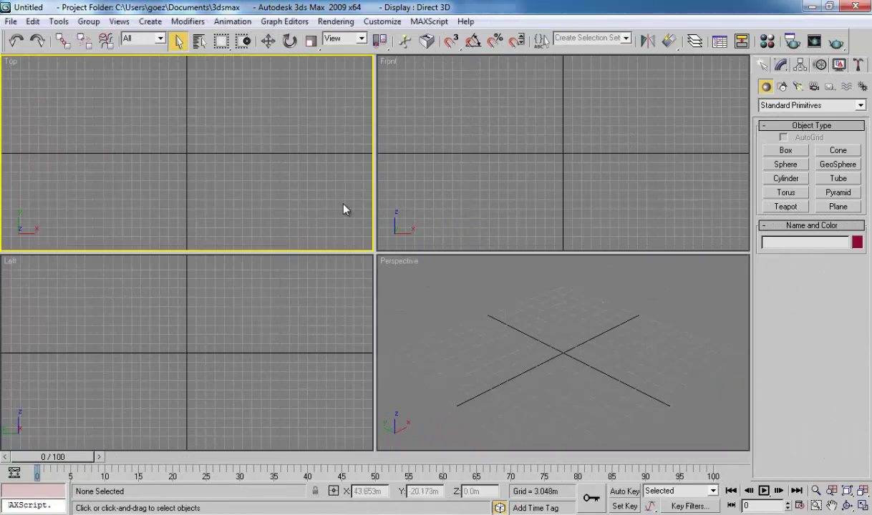
Place a Text shape in the Top view and change its wording from 'MAX Text' to 'SMK YADIKA'.
left_click(798, 87)
left_click(782, 87)
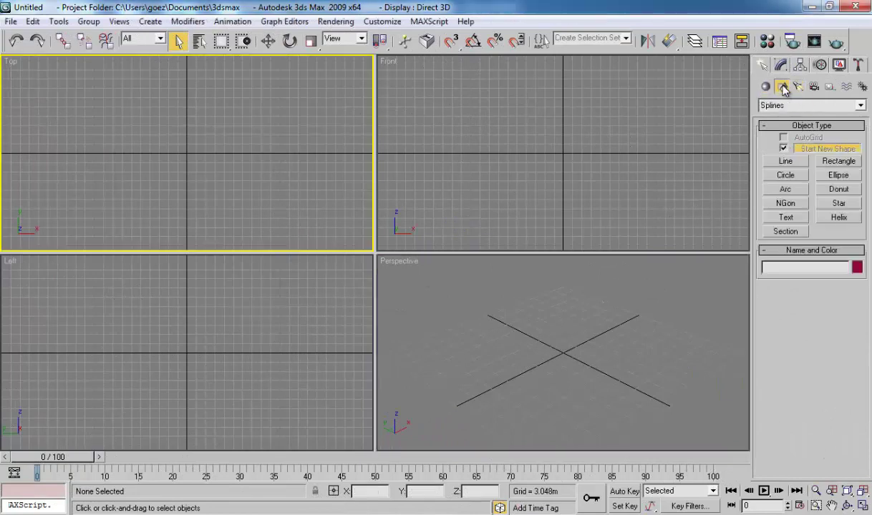
left_click(786, 217)
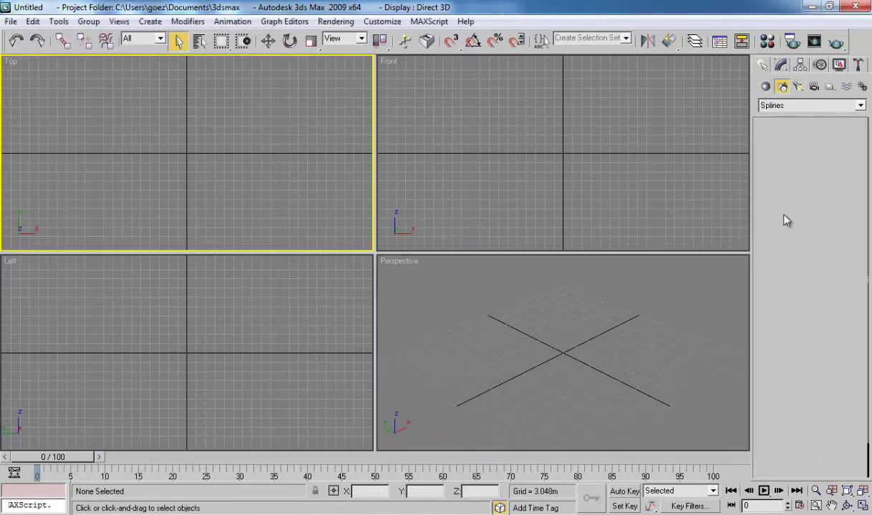
left_click(112, 146)
middle_click_drag(176, 167, 220, 183)
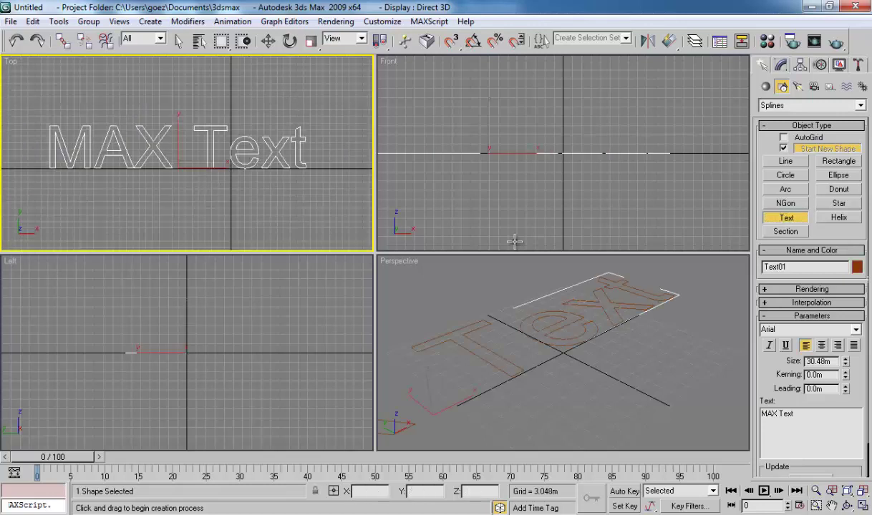
left_click_drag(796, 414, 697, 406)
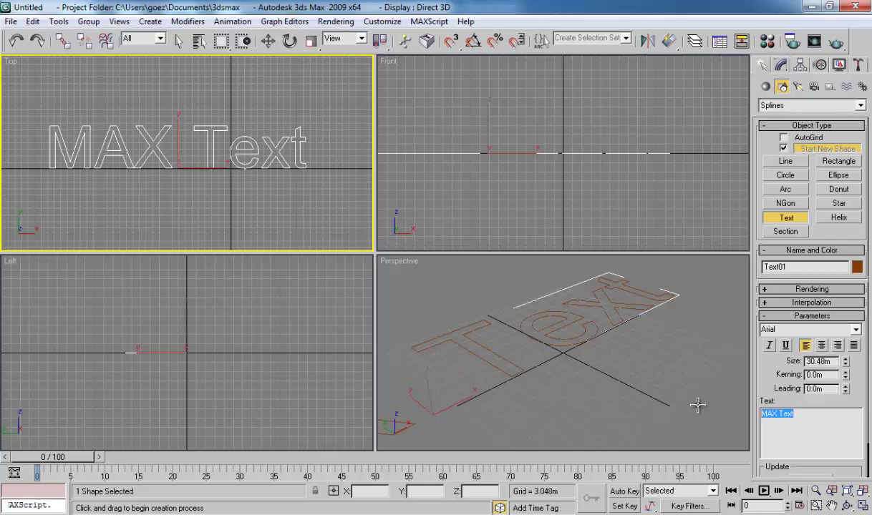
type("SMK YA")
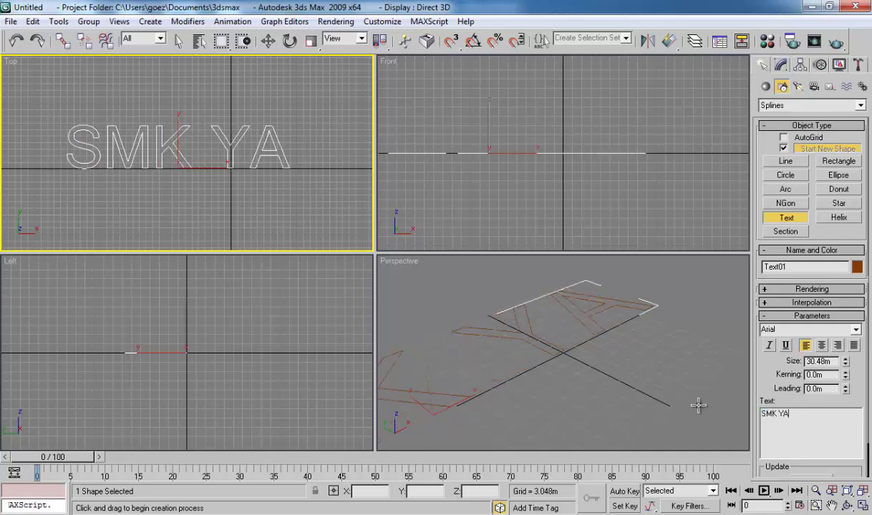
type("DIKA")
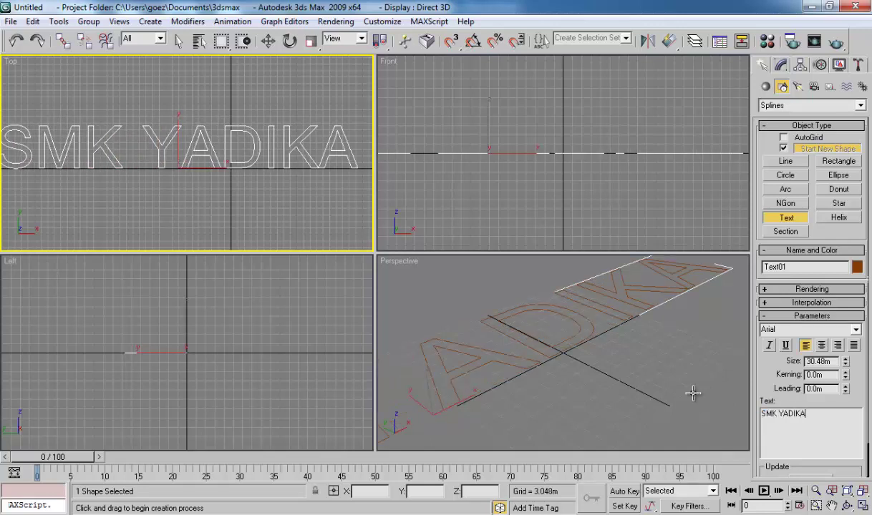
Set the SMK YADIKA text's font to Arial Black in Text Parameters, then reselect it.
left_click(268, 42)
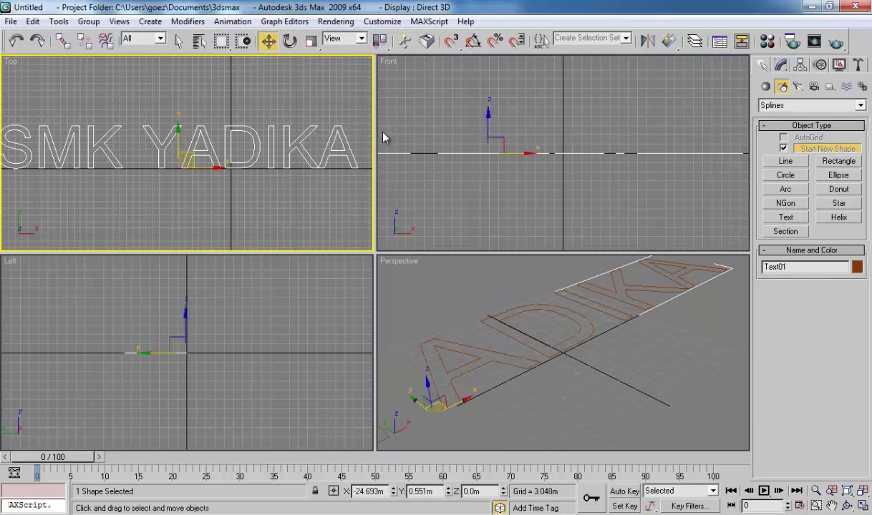
left_click(784, 66)
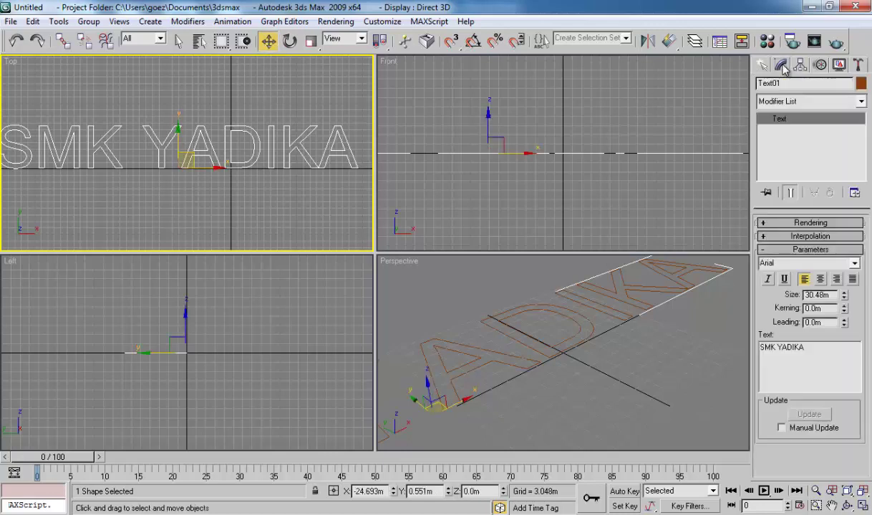
left_click(854, 264)
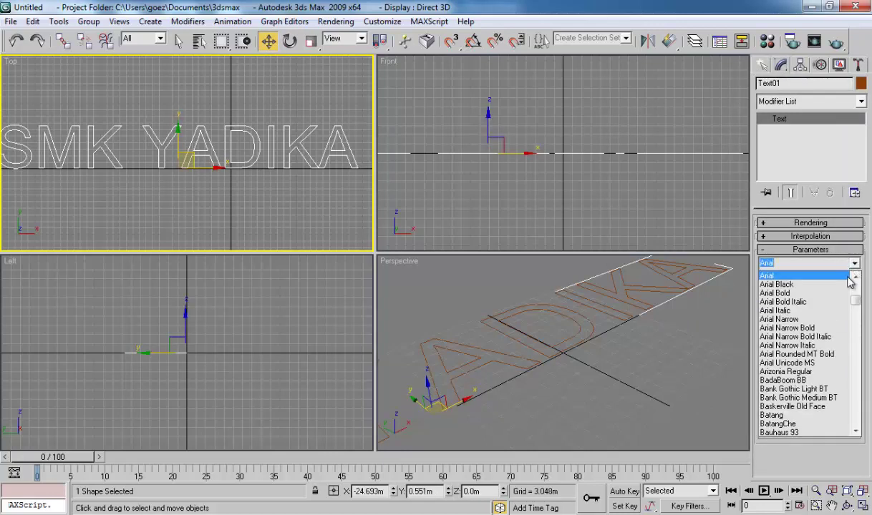
left_click(777, 284)
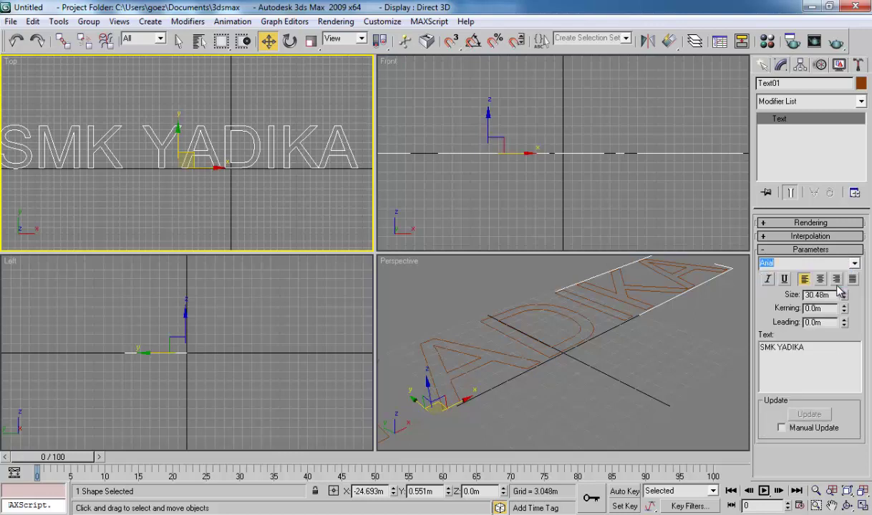
left_click(262, 190)
left_click(249, 160)
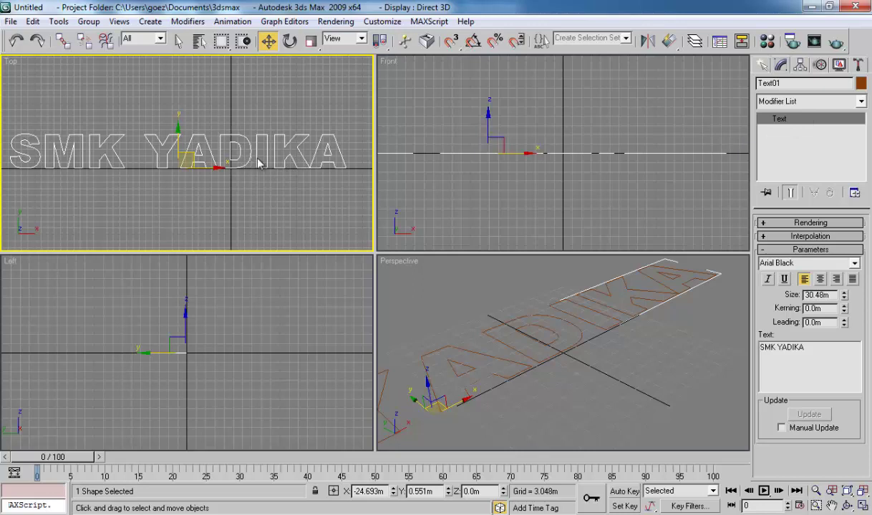
Convert the SMK YADIKA text to an Editable Poly.
right_click(255, 164)
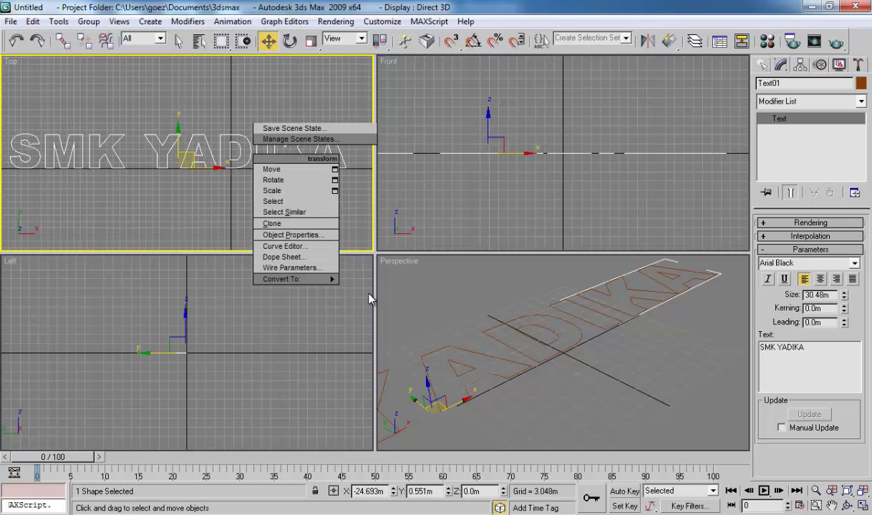
mouse_move(293, 279)
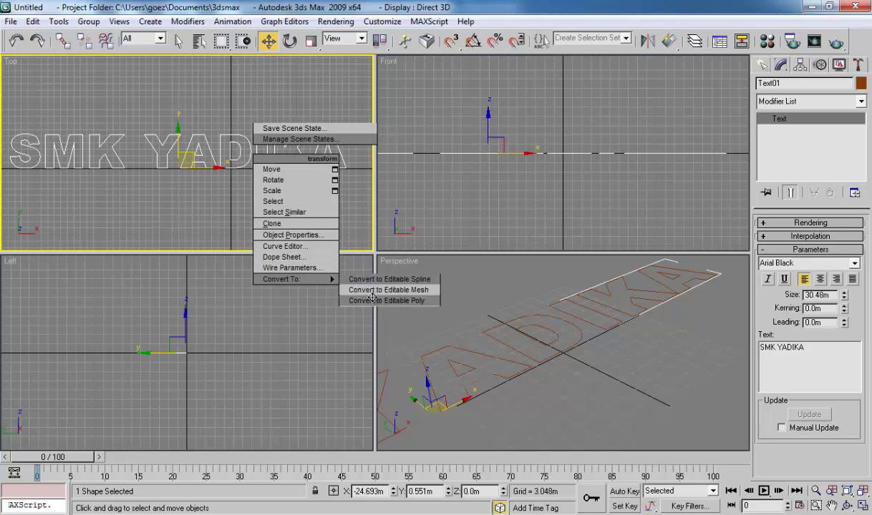
left_click(373, 300)
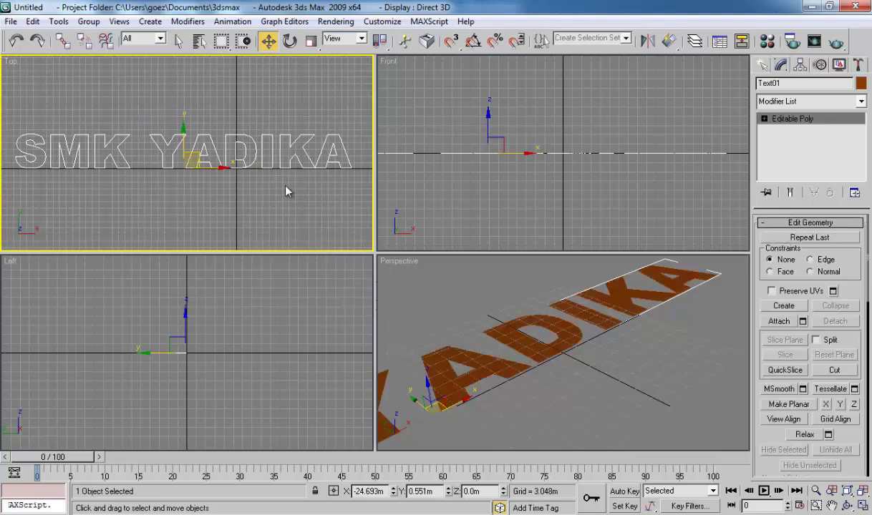
scroll(280, 188, "up", 2)
Maximize the Perspective view with Alt+W, frame the letters and reselect the text.
left_click(468, 286)
key("alt+w")
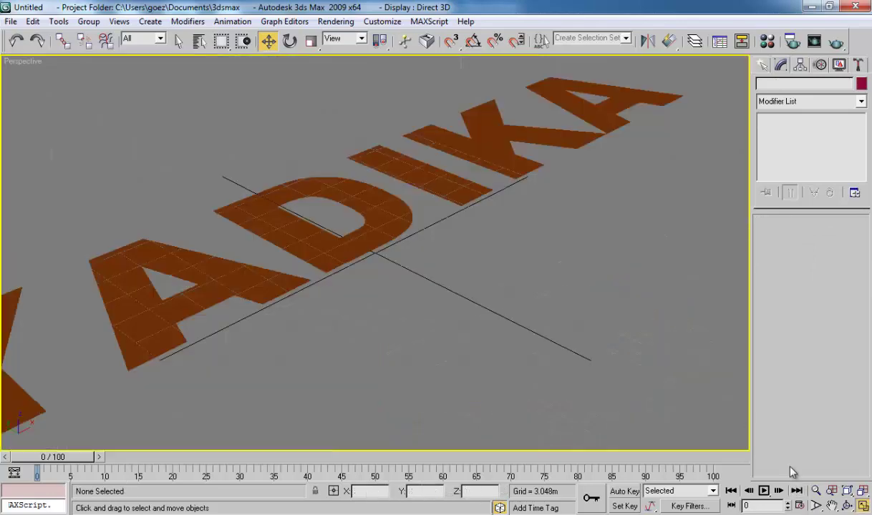
scroll(393, 249, "down", 3)
scroll(490, 236, "down", 2)
middle_click_drag(490, 236, 487, 201)
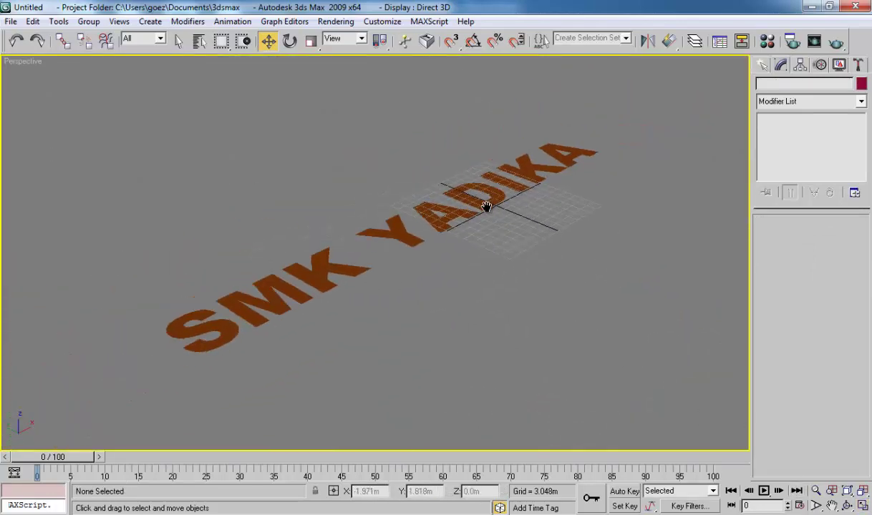
left_click(409, 235)
scroll(408, 235, "up", 1)
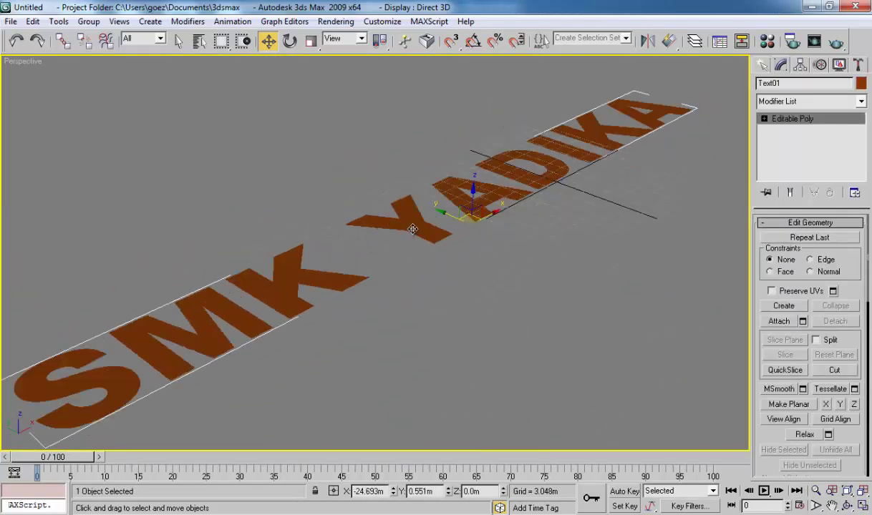
scroll(473, 227, "down", 1)
Extrude all the letter polygons to a height of 4, then return to Editable Poly level.
left_click(764, 118)
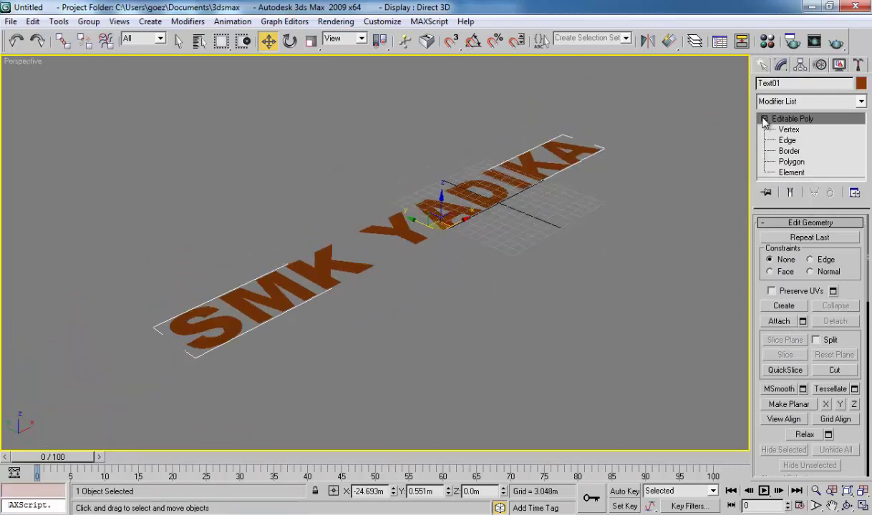
left_click(791, 162)
left_click_drag(678, 120, 114, 443)
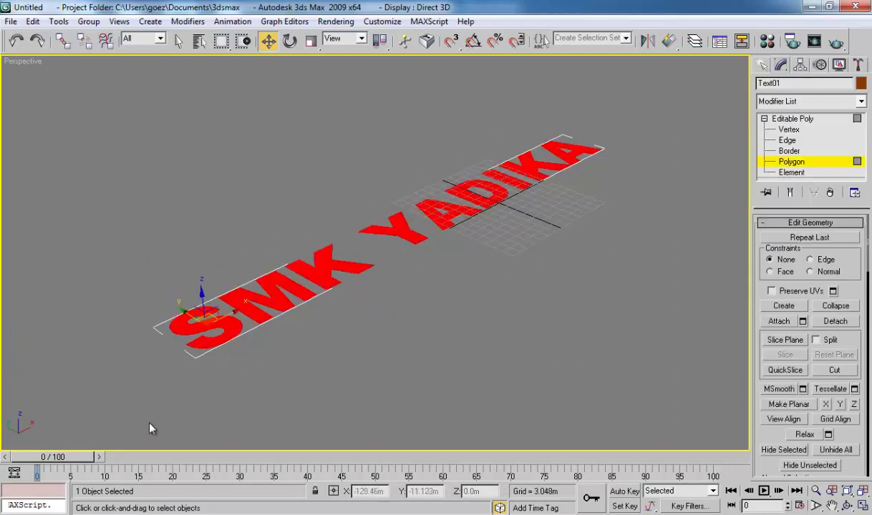
scroll(802, 422, "down", 3)
scroll(802, 423, "down", 4)
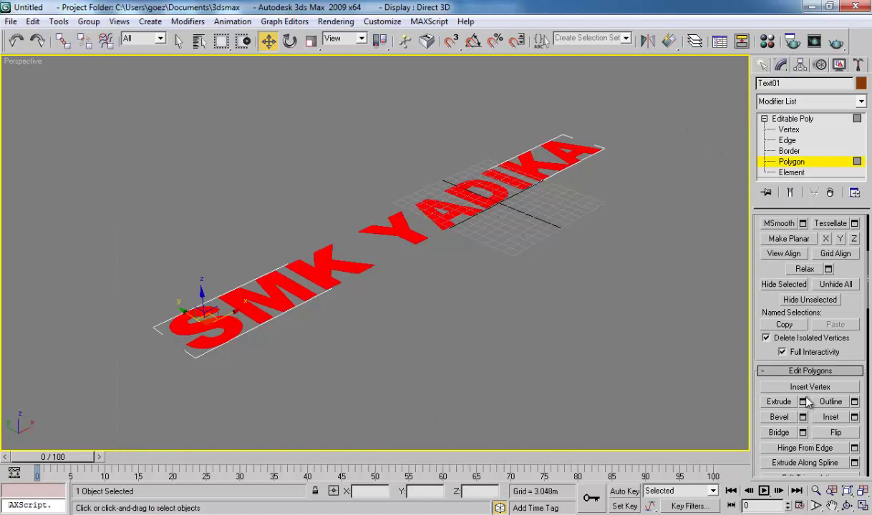
left_click(803, 401)
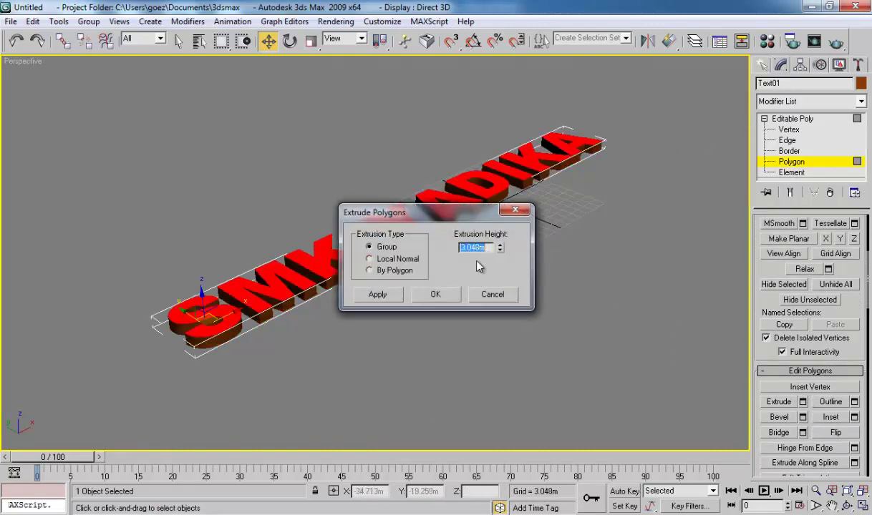
mouse_move(500, 248)
left_mouse_down()
mouse_move(513, 224)
mouse_move(490, 212)
left_mouse_up()
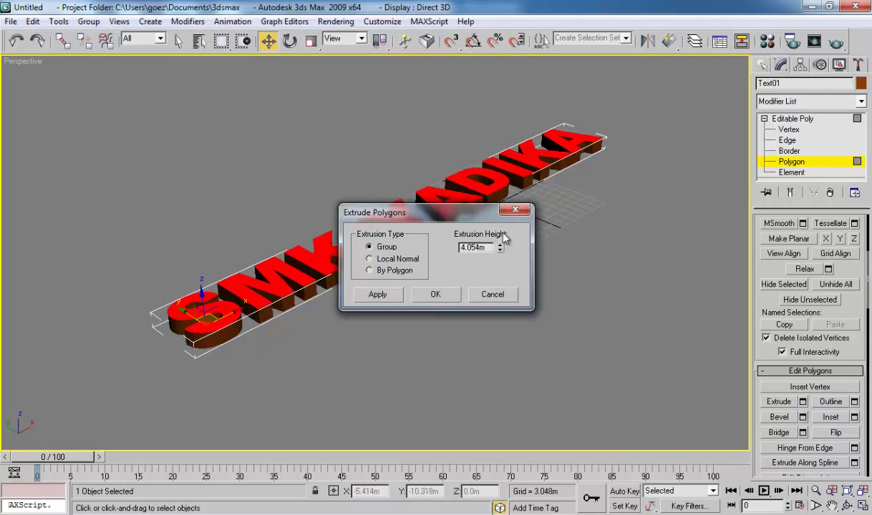
double_click(472, 248)
type("4")
left_click(436, 294)
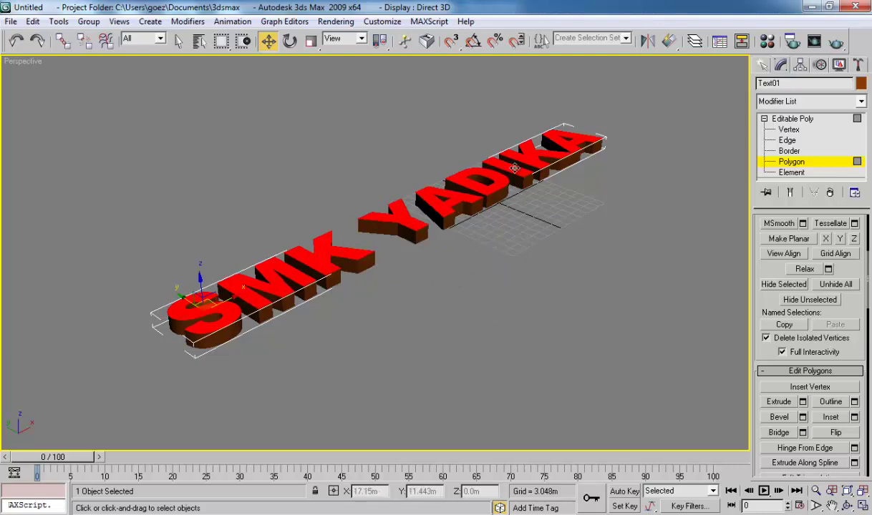
left_click(792, 119)
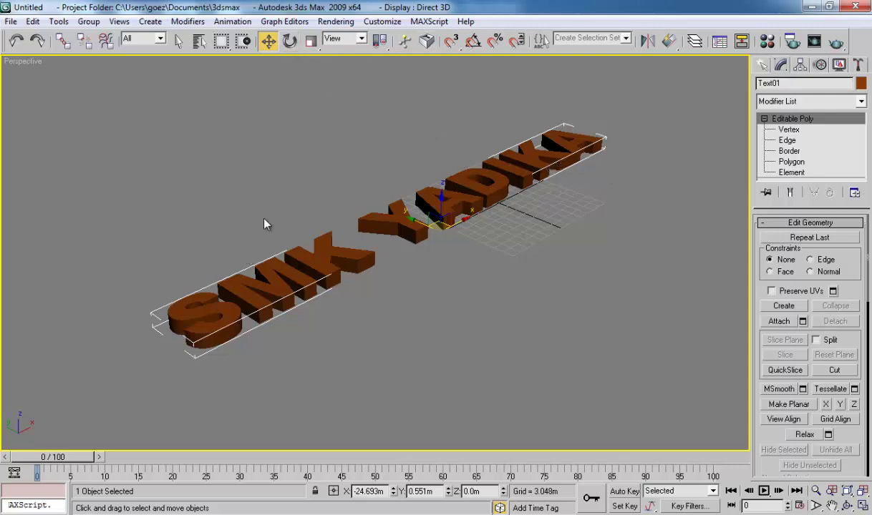
Rotate the text 90° about X with Angle Snap on so it stands upright.
left_click(289, 41)
left_click(473, 41)
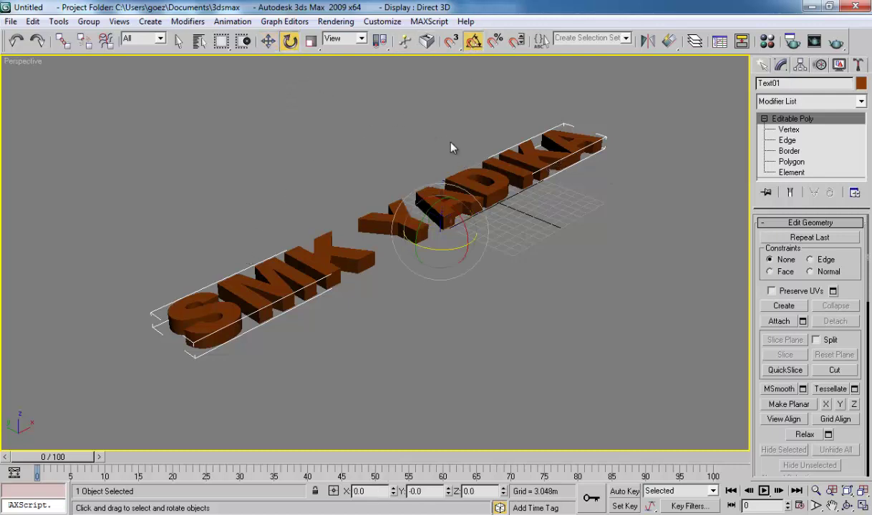
left_click_drag(458, 212, 499, 265)
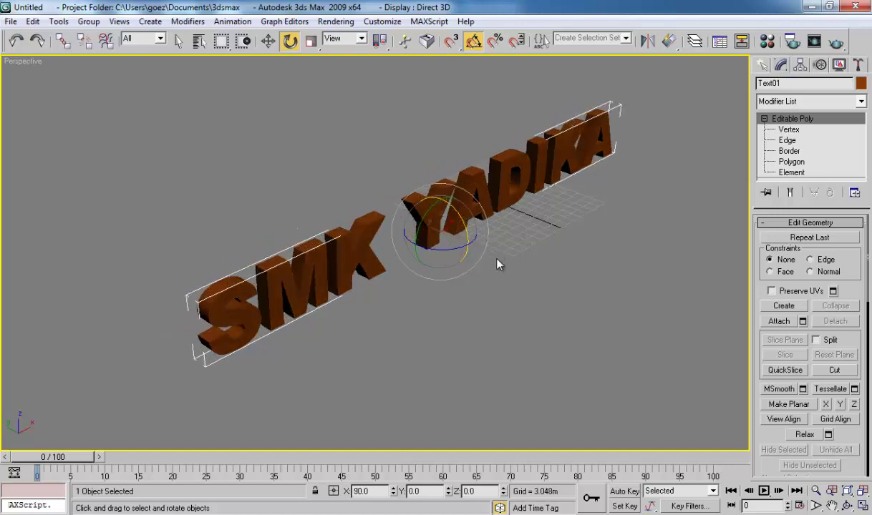
Orbit the Perspective view to face the letters and switch to Element sub-object level.
left_click(847, 506)
mouse_move(476, 306)
left_mouse_down()
mouse_move(397, 284)
mouse_move(409, 278)
mouse_move(409, 295)
mouse_move(390, 322)
mouse_move(380, 316)
mouse_move(390, 315)
left_mouse_up()
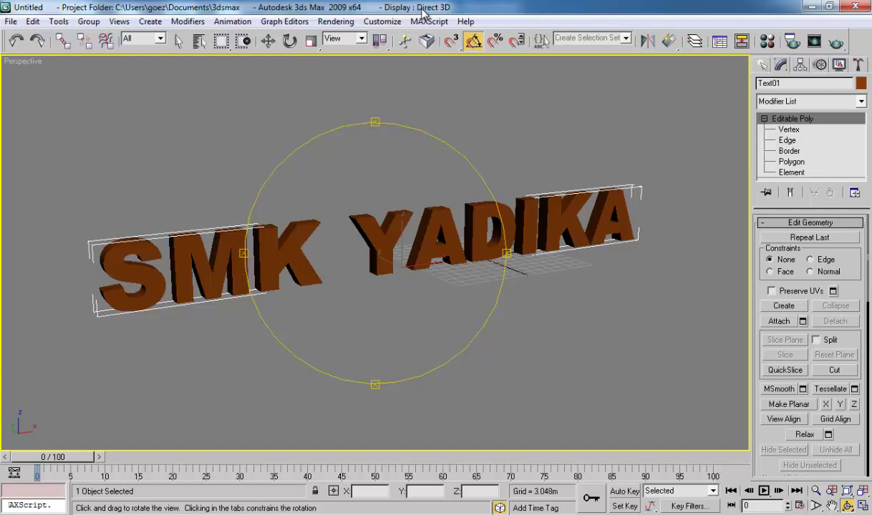
left_click(762, 65)
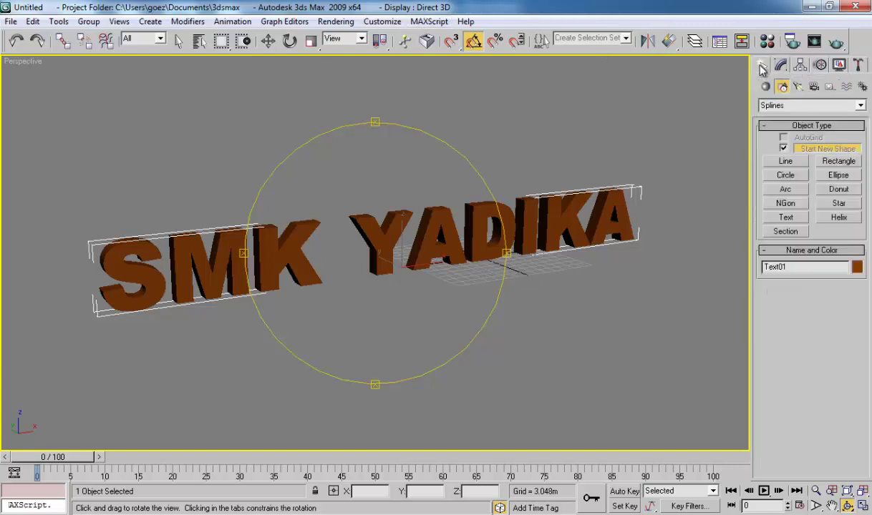
left_click(781, 65)
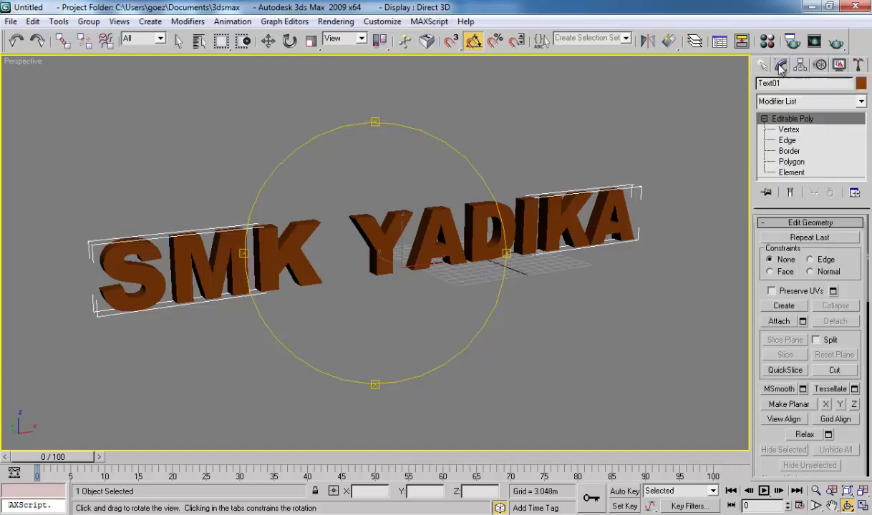
left_click(791, 172)
Detach the S, M, K and Y letters into separate objects.
left_click(118, 245)
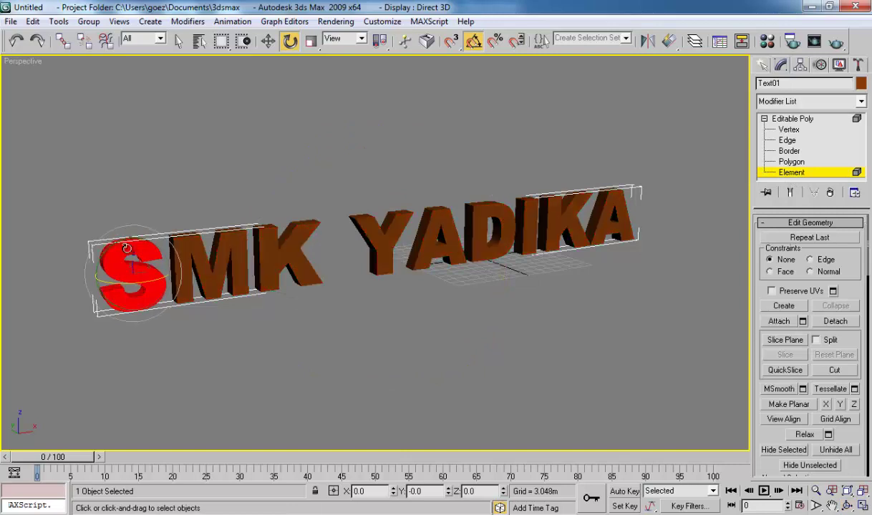
left_click(832, 323)
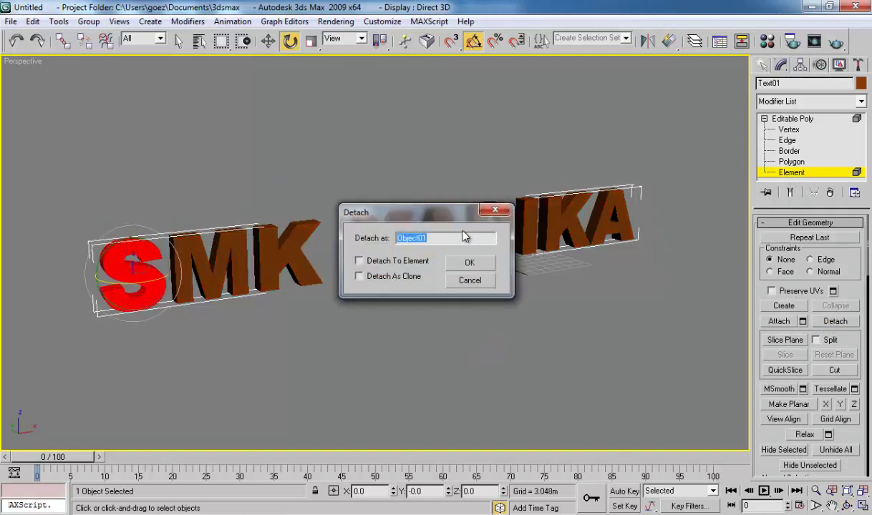
left_click(471, 263)
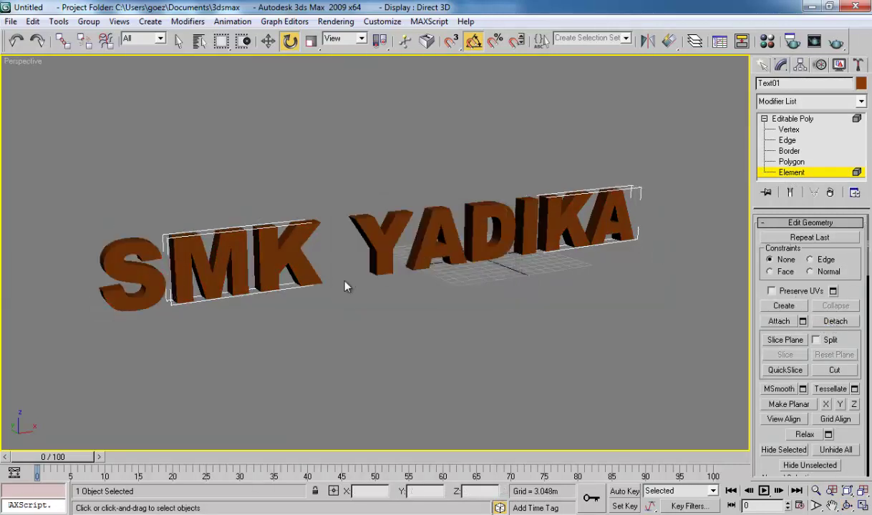
left_click(243, 239)
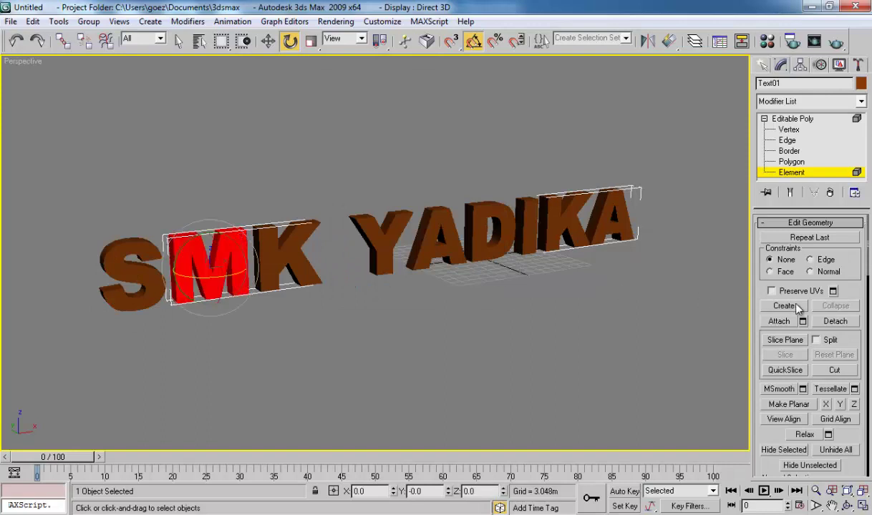
left_click(838, 322)
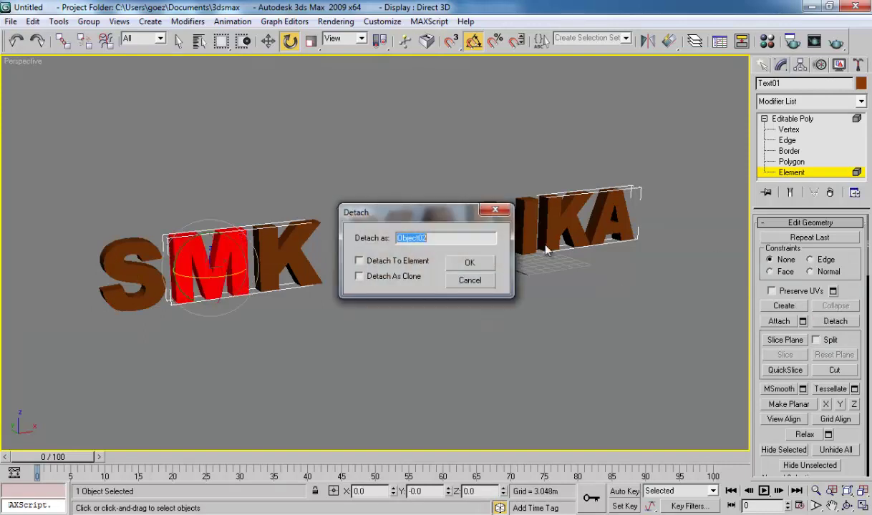
left_click(481, 268)
left_click(303, 238)
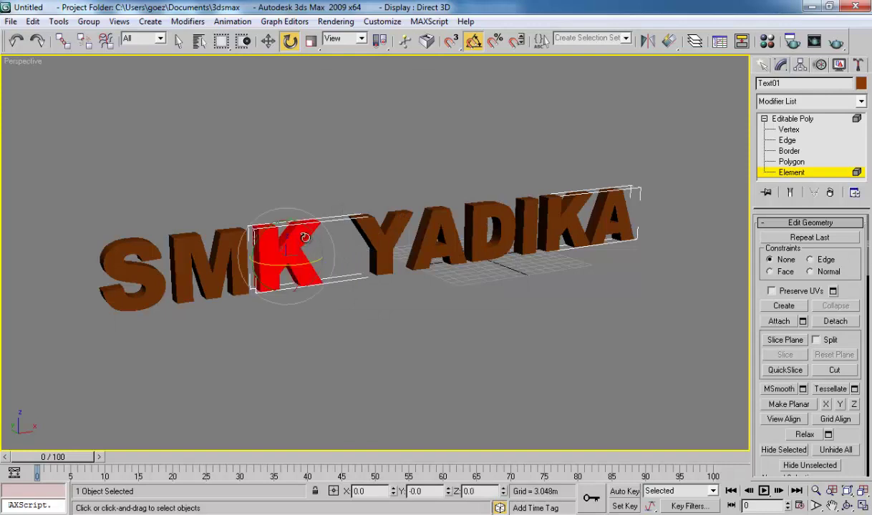
left_click(823, 324)
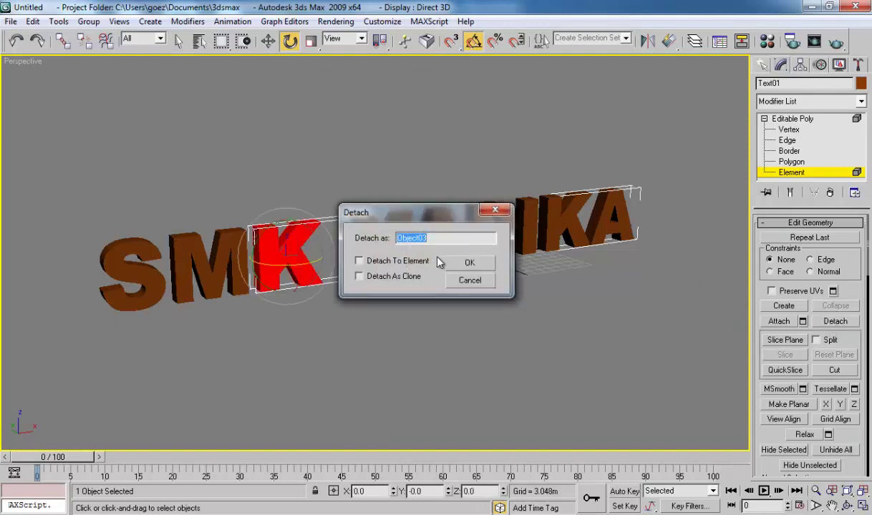
left_click(469, 262)
left_click(388, 236)
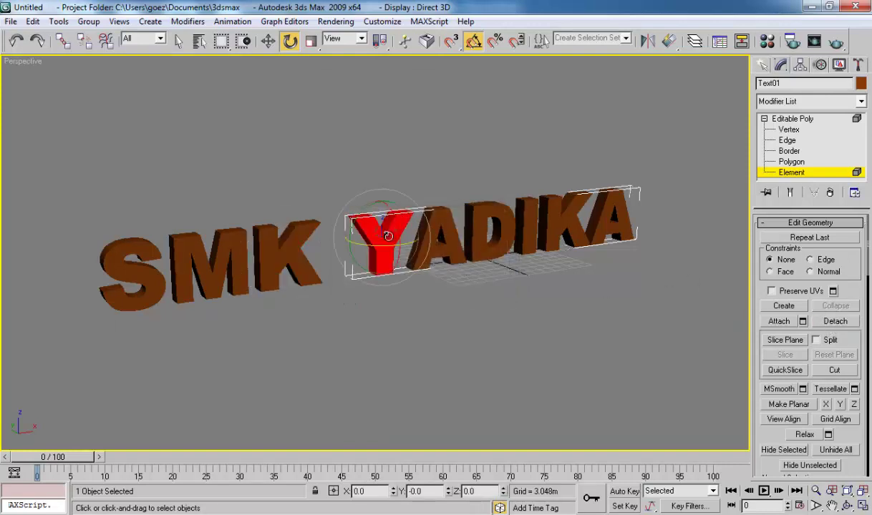
left_click(826, 321)
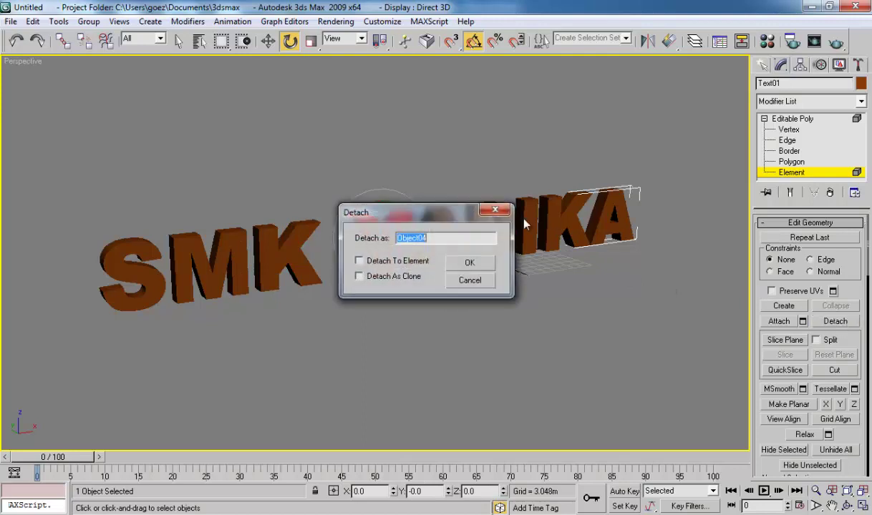
left_click(464, 262)
Detach the A, D, I and second K letters, then return to Editable Poly level.
left_click(414, 227)
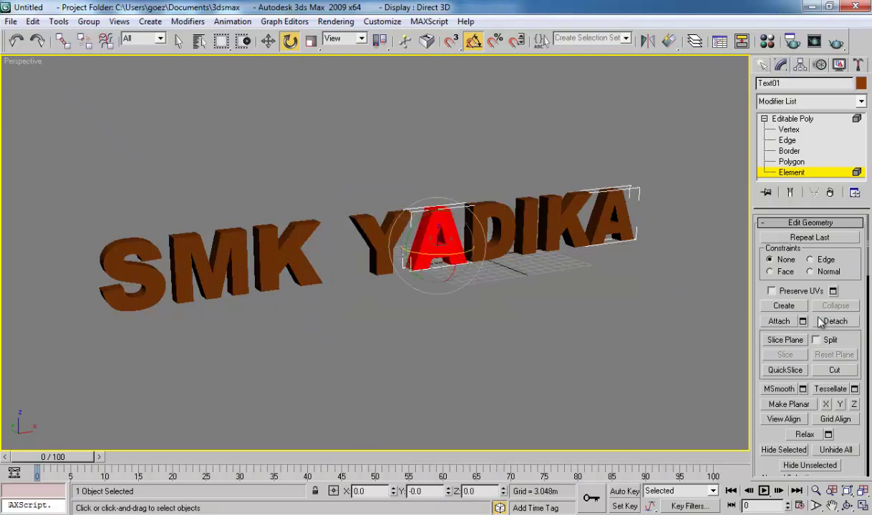
left_click(830, 321)
left_click(469, 263)
left_click(491, 230)
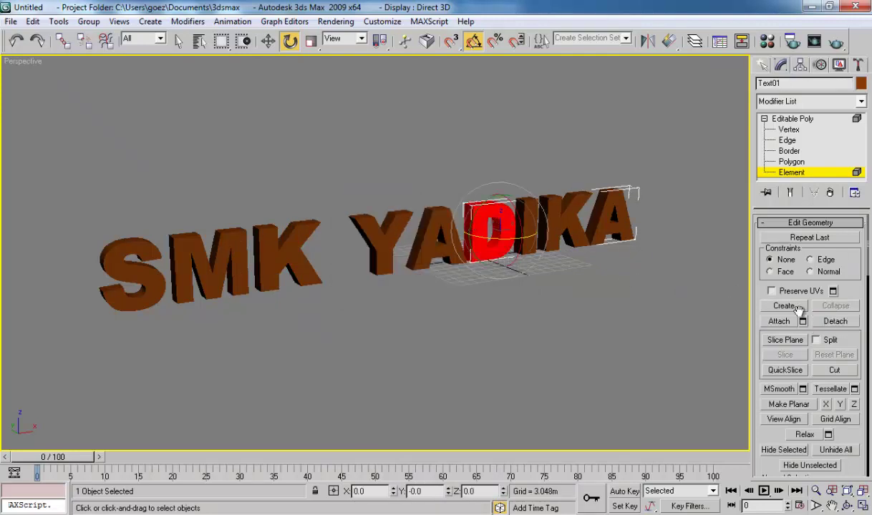
left_click(834, 323)
left_click(452, 256)
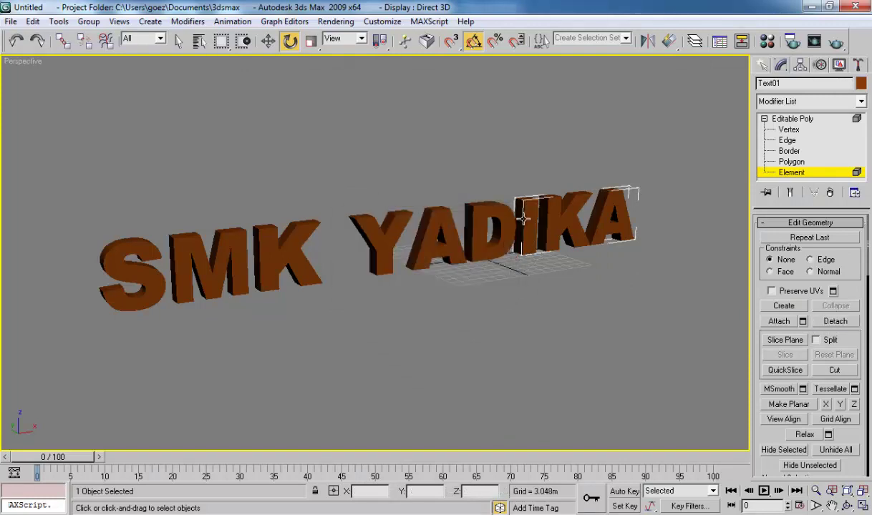
left_click(531, 215)
left_click(832, 321)
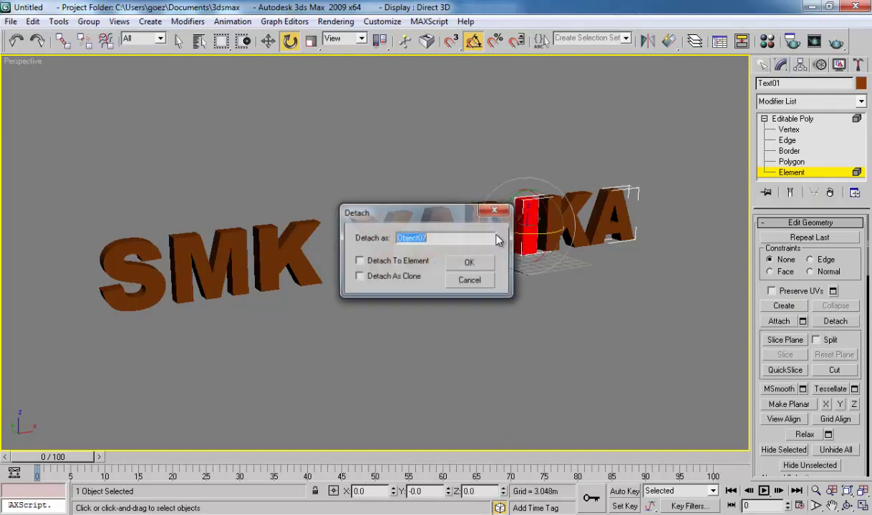
left_click(468, 261)
left_click(554, 210)
left_click(833, 322)
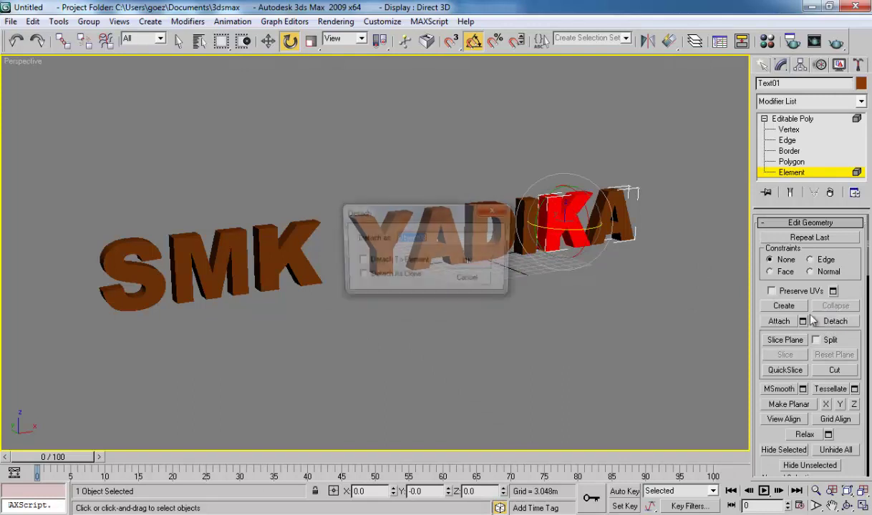
left_click(472, 263)
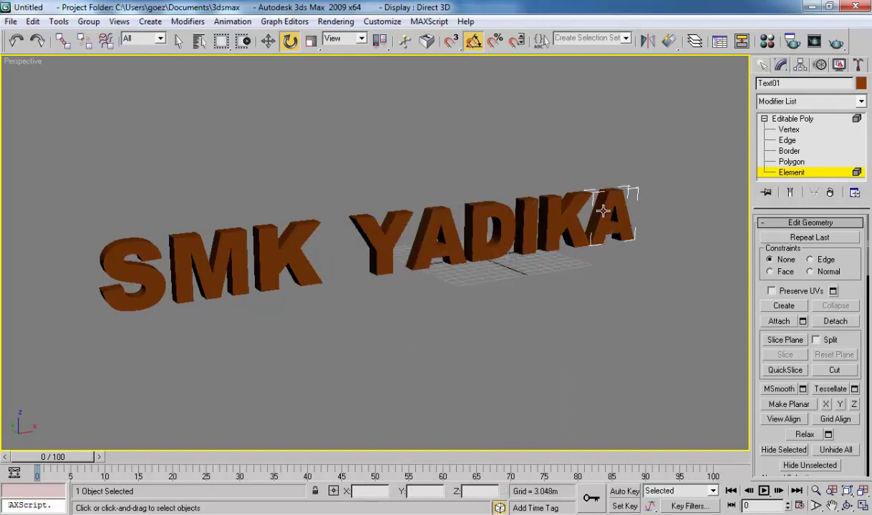
left_click(772, 119)
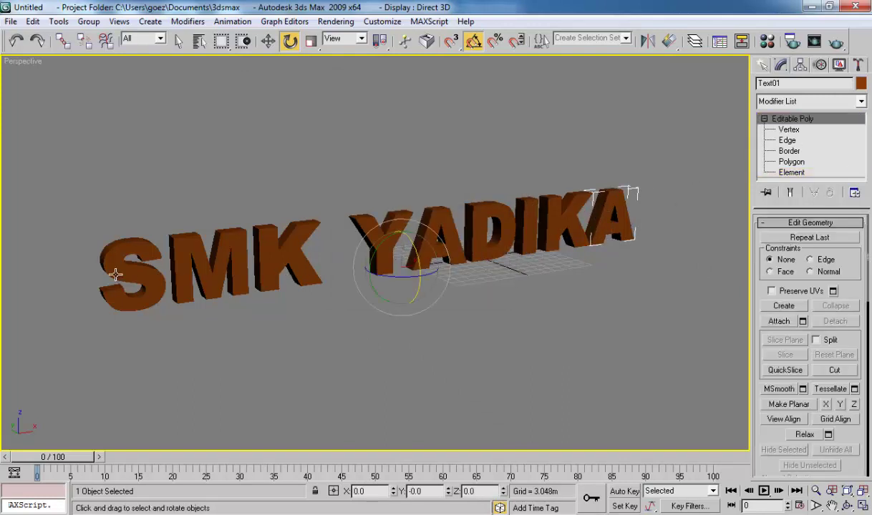
Rename the first K, Y and first A letter objects to K, Y and A1.
left_click(145, 240)
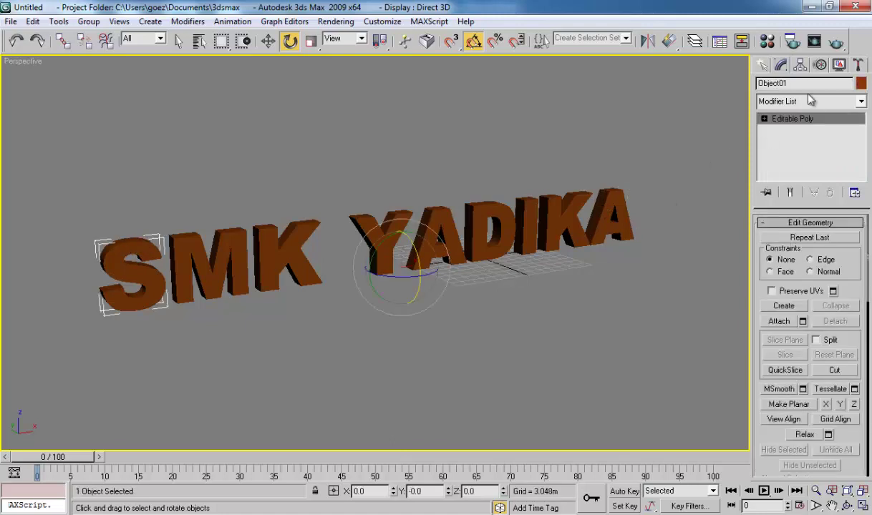
left_click(763, 83)
left_click(204, 246)
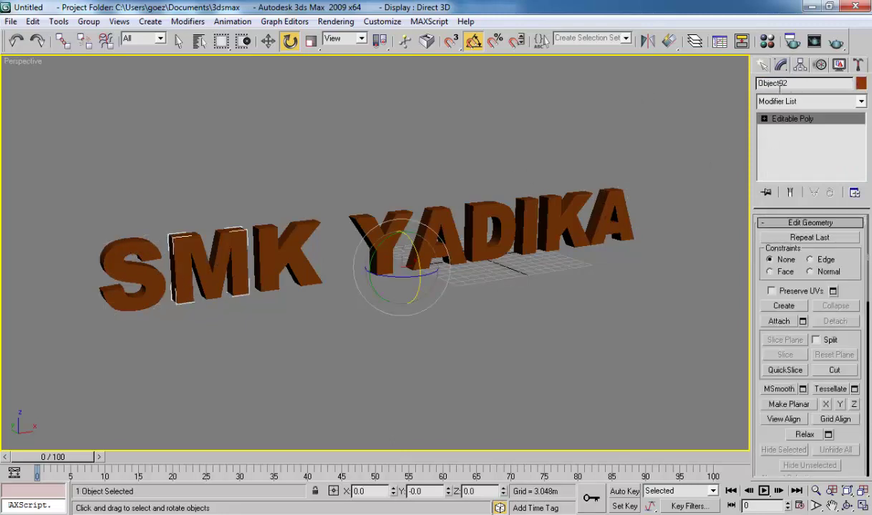
left_click(300, 233)
left_click(785, 83)
type("K")
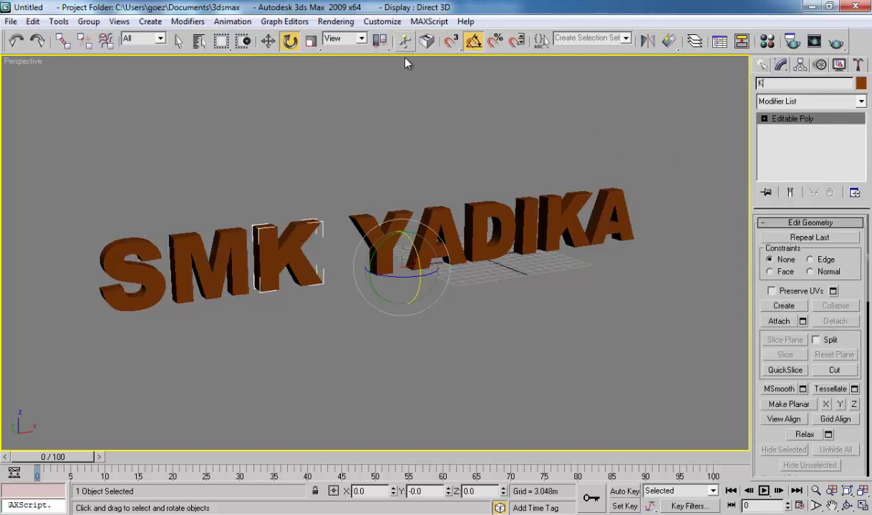
left_click(401, 220)
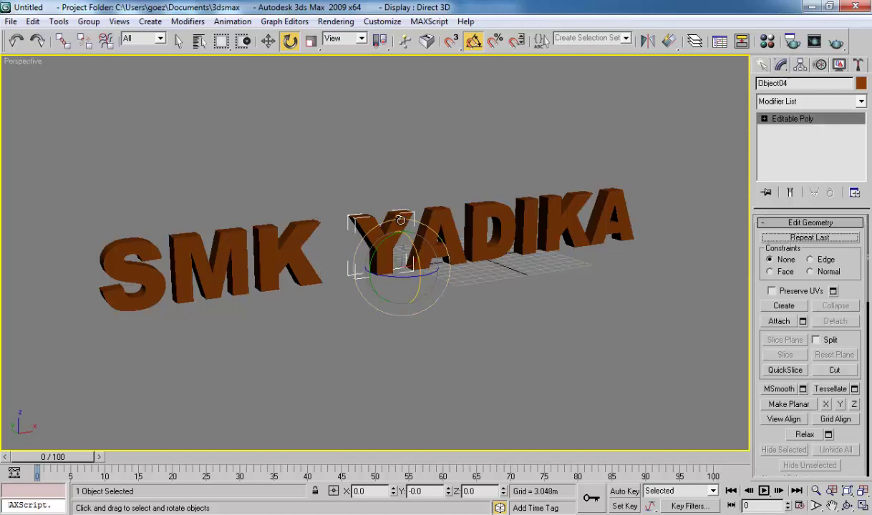
left_click(794, 84)
type("Y")
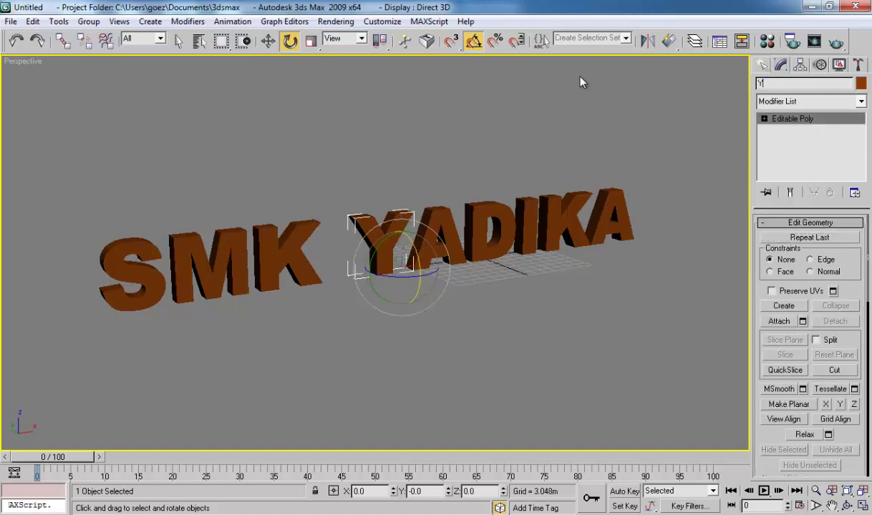
left_click(440, 216)
left_click(794, 84)
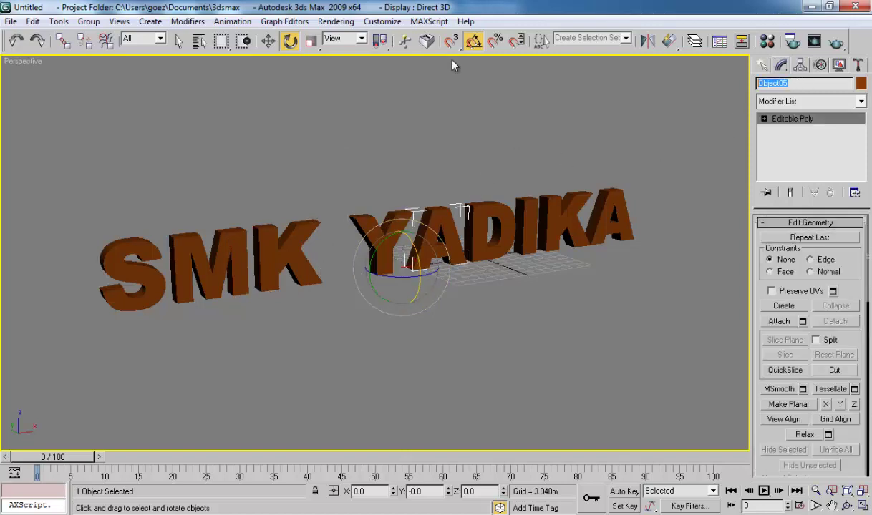
type("A1")
Rename the second K to K2 and the last A to A2, then clear the selection.
left_click(500, 215)
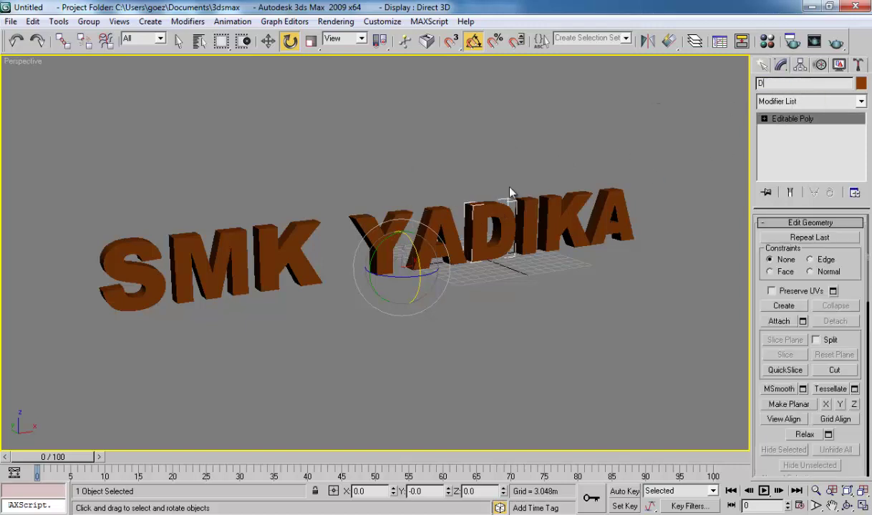
left_click(522, 204)
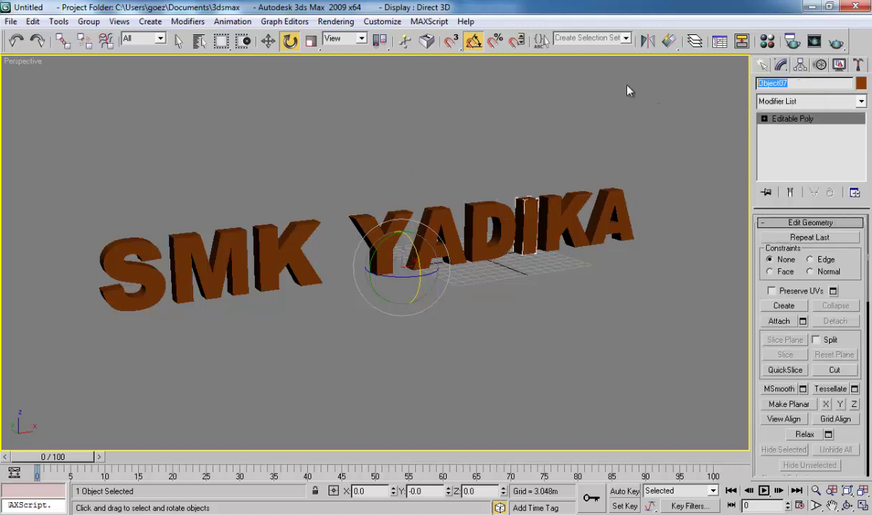
left_click(549, 206)
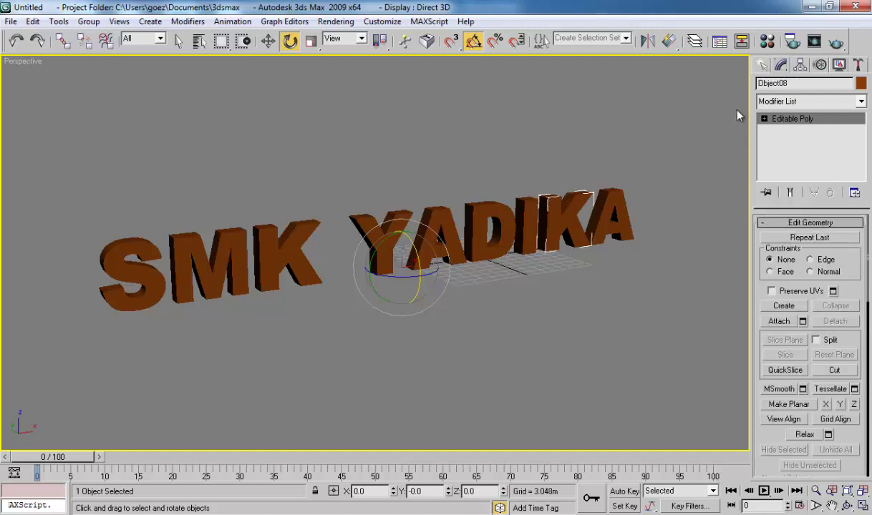
double_click(763, 83)
type("K2")
left_click(613, 206)
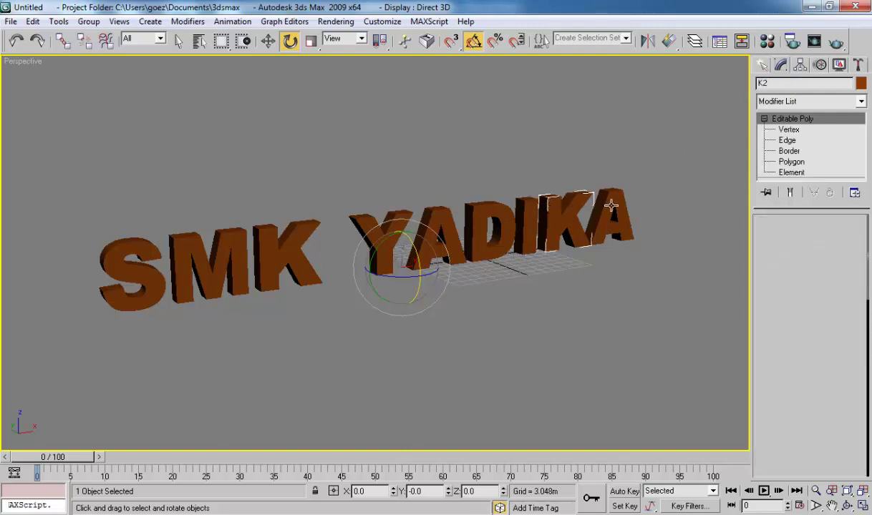
double_click(786, 83)
type("A2")
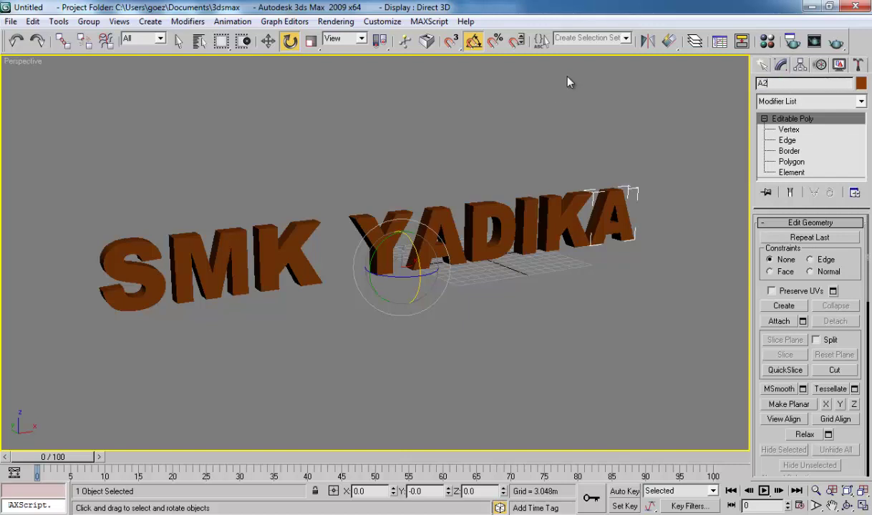
left_click(277, 254)
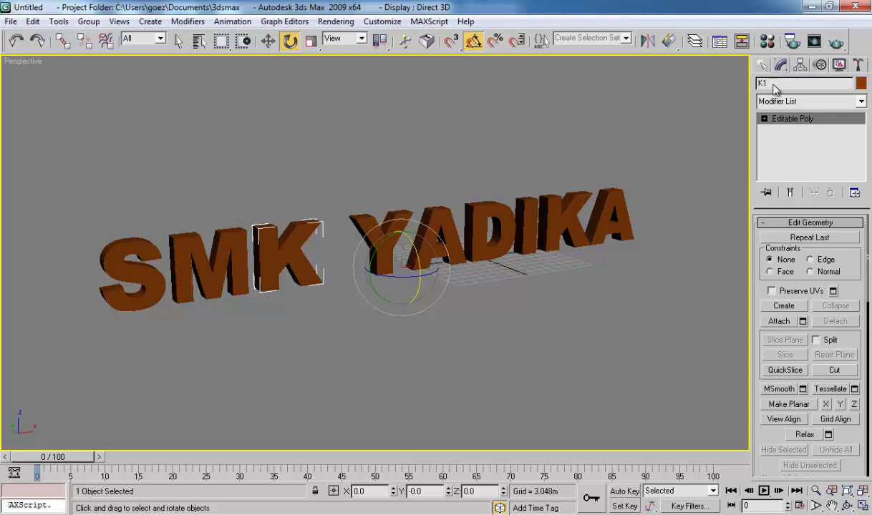
left_click(91, 178)
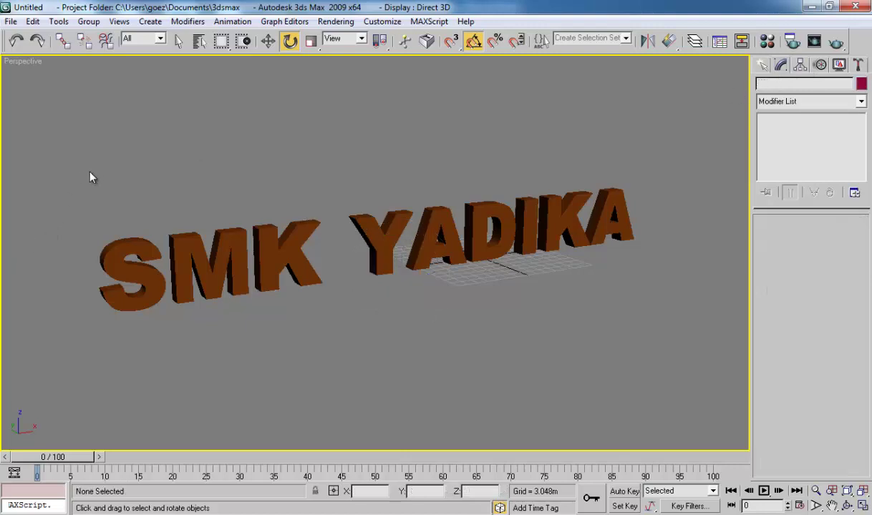
Turn on Affect Pivot Only and centre the pivots of M, K1 and Y on their letters.
left_click(627, 219)
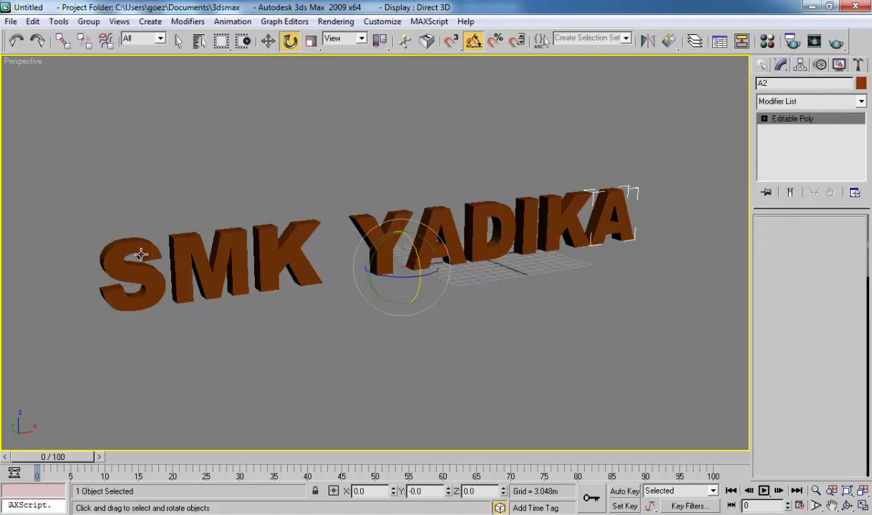
left_click(141, 254)
left_click(800, 64)
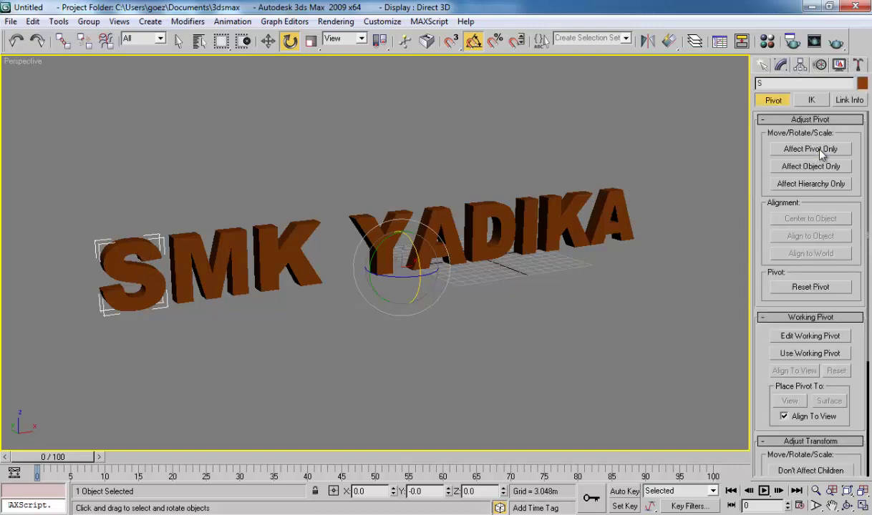
left_click(819, 150)
left_click(233, 245)
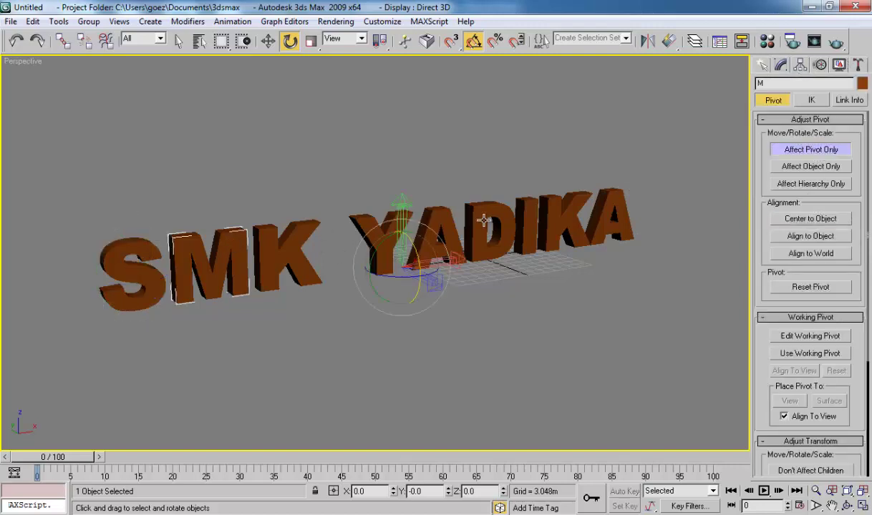
left_click(807, 219)
left_click(290, 238)
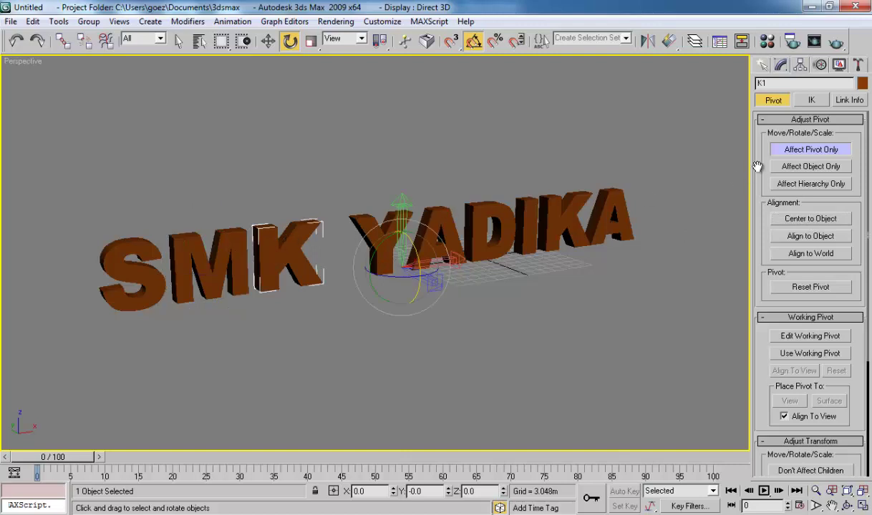
left_click(780, 219)
left_click(378, 232)
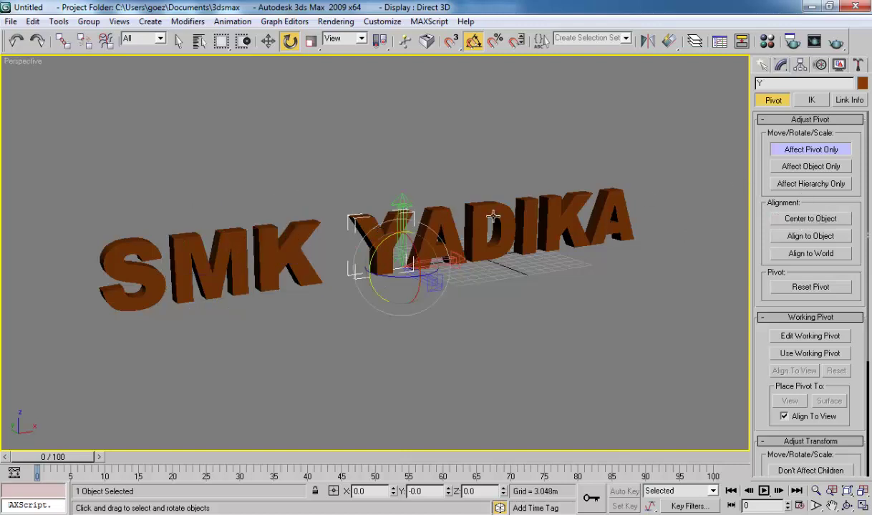
left_click(809, 219)
Centre the pivots of A1, D, I, K2 and A2 on their own letters.
left_click(435, 214)
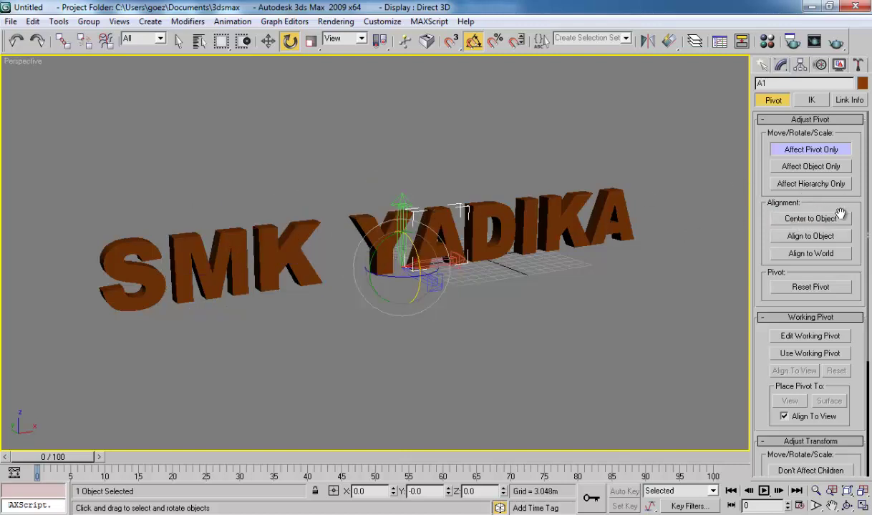
left_click(807, 219)
left_click(491, 210)
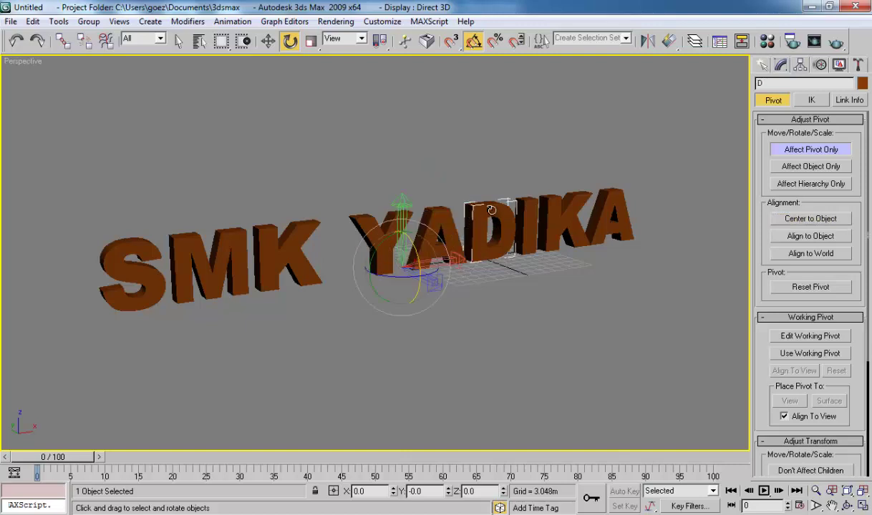
left_click(808, 219)
left_click(529, 207)
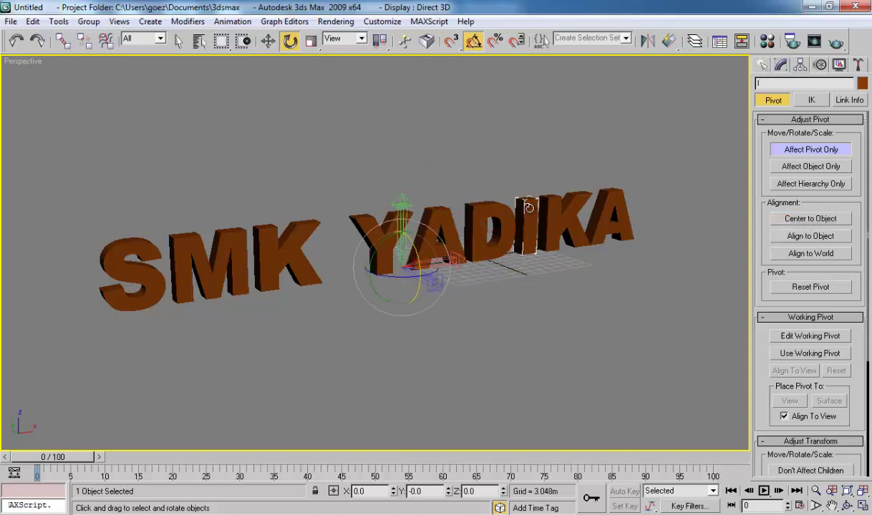
left_click(796, 219)
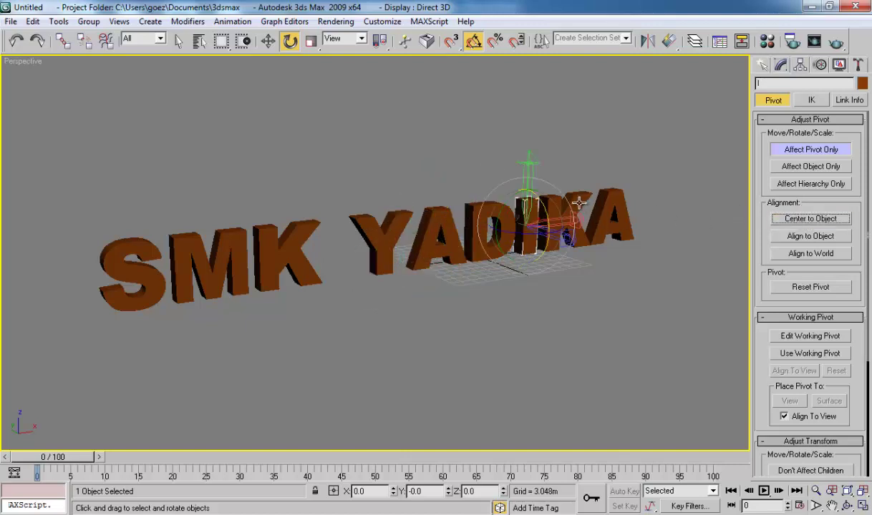
left_click(579, 203)
left_click(788, 219)
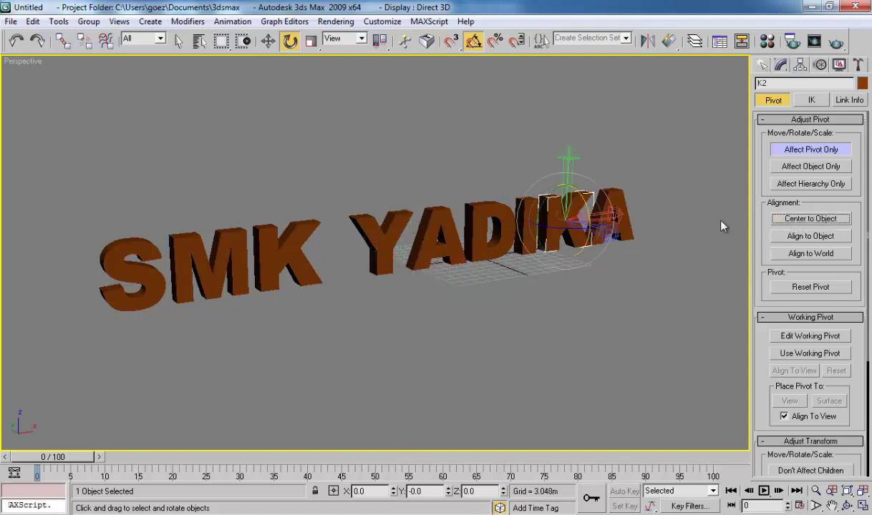
left_click(613, 202)
left_click(794, 219)
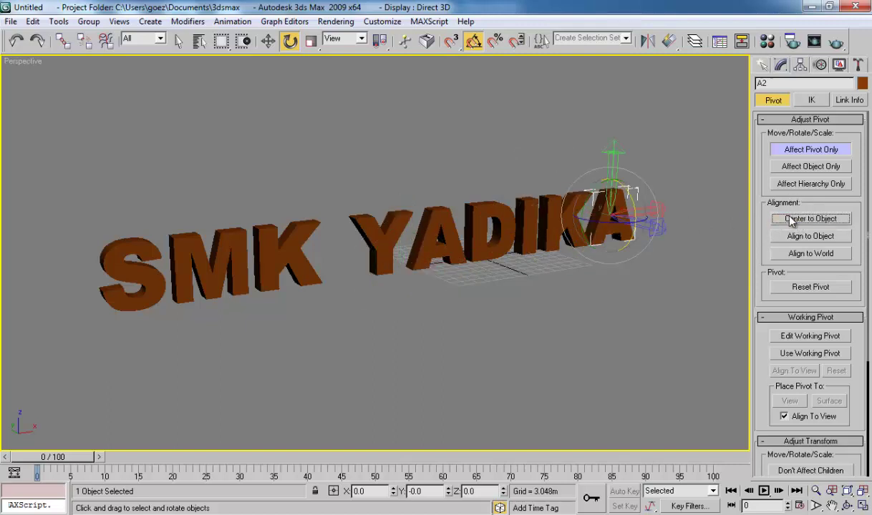
Colour the S letter red.
left_click(762, 64)
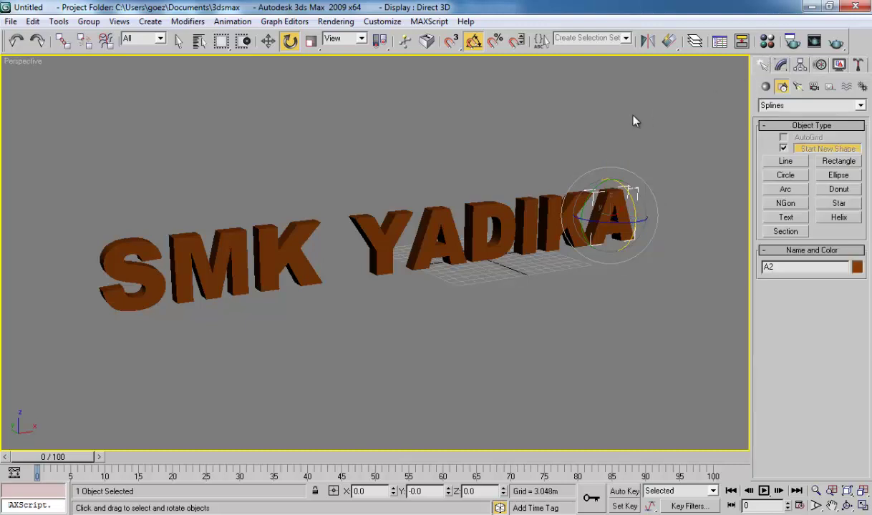
left_click(610, 129)
left_click(131, 261)
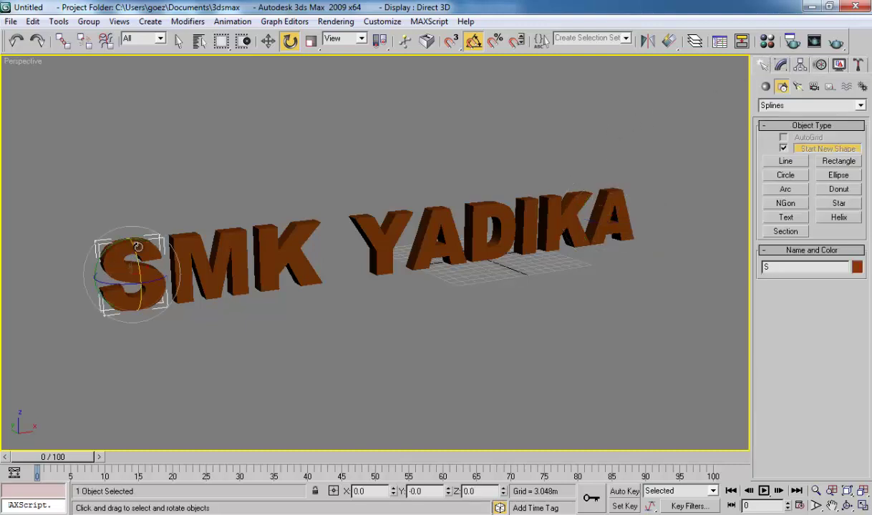
left_click(856, 267)
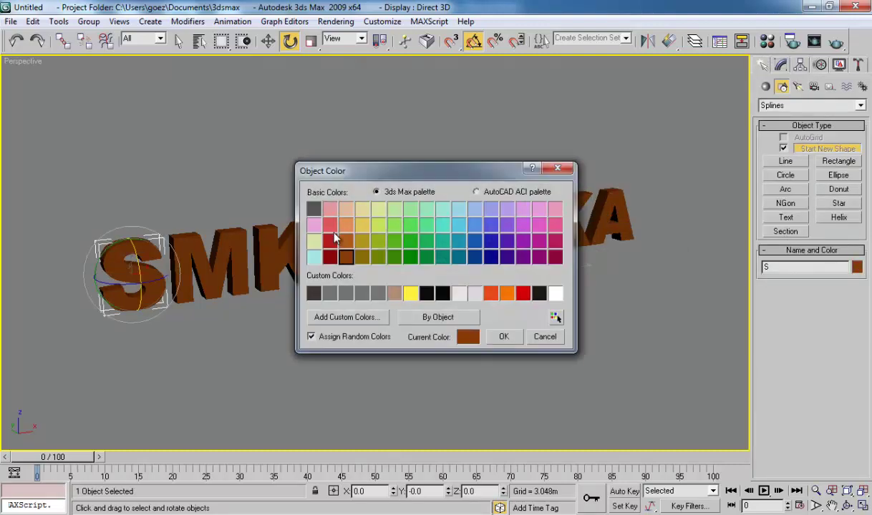
left_click(331, 226)
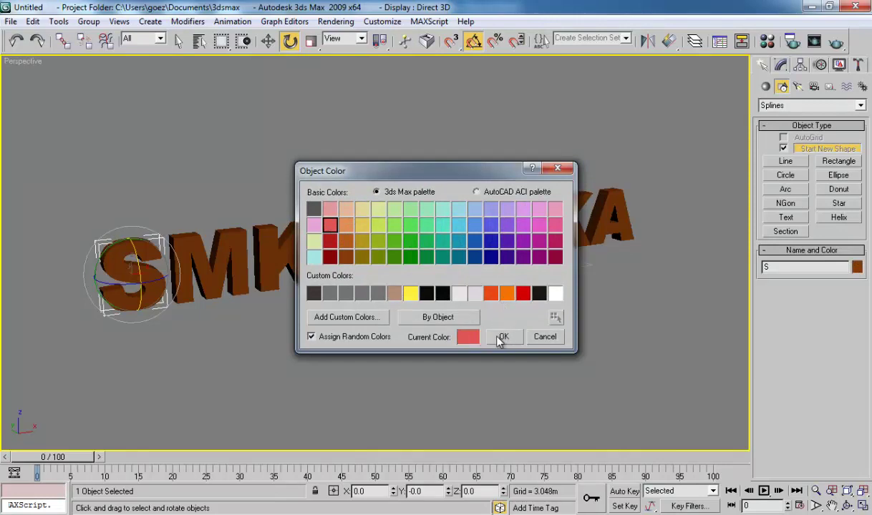
left_click(503, 336)
Colour the M cyan and the first K yellow.
left_click(214, 240)
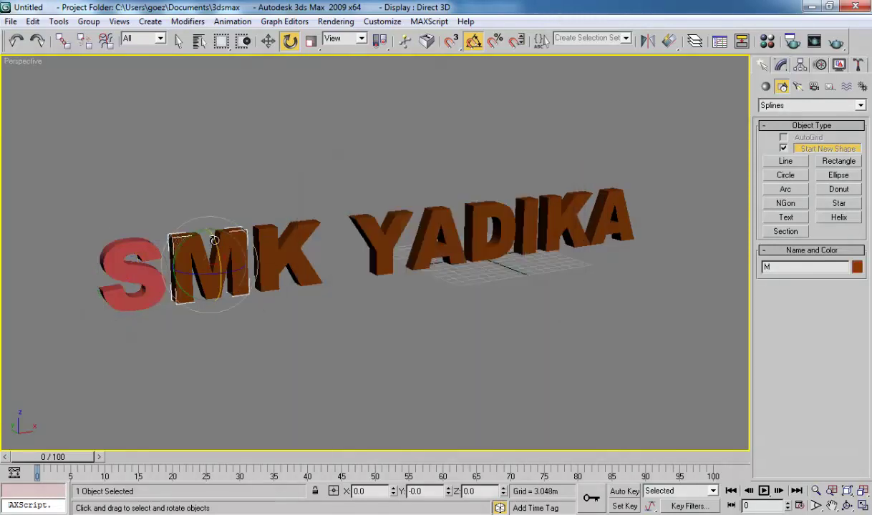
left_click(856, 267)
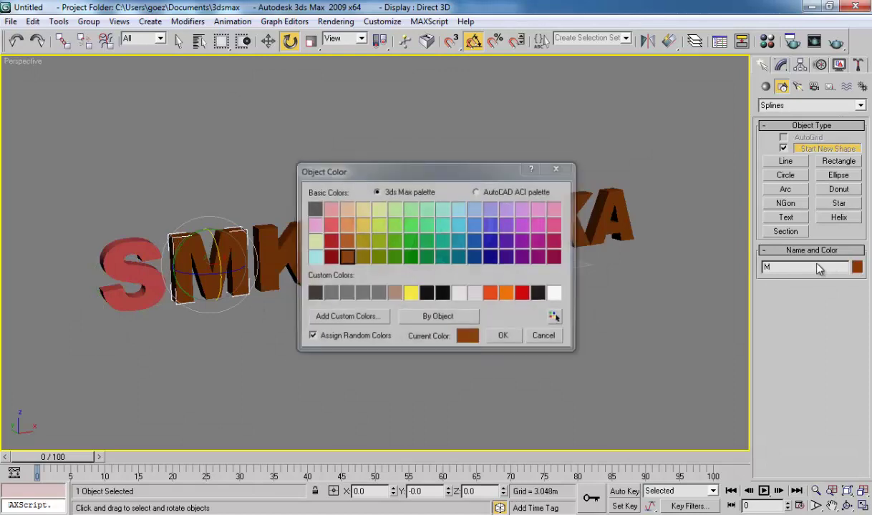
left_click(463, 228)
left_click(503, 337)
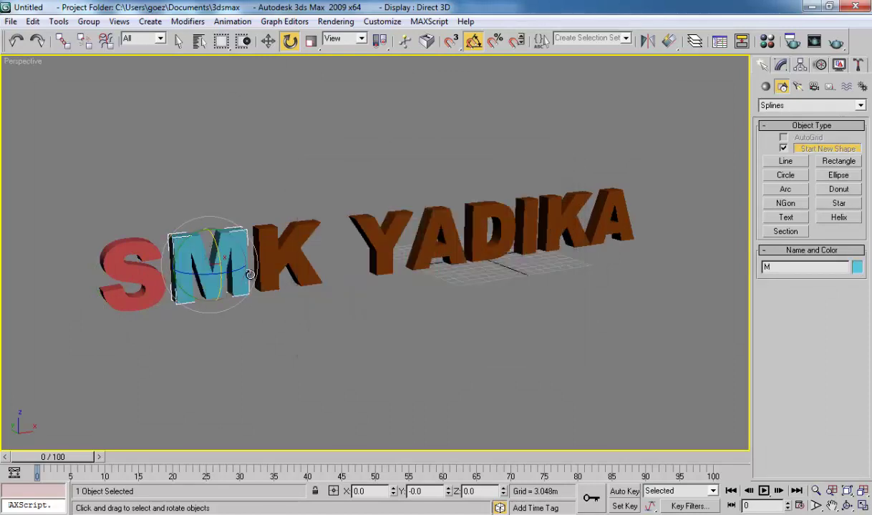
left_click(274, 245)
left_click(857, 267)
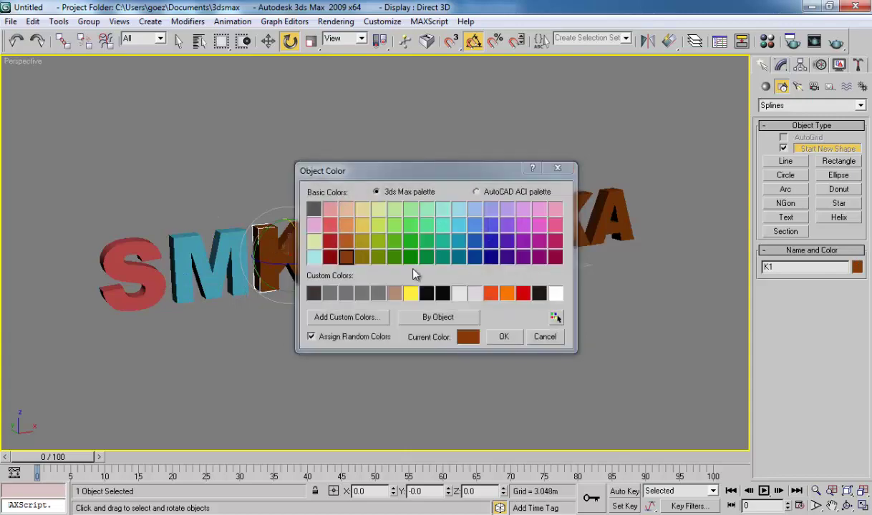
left_click(410, 294)
left_click(503, 336)
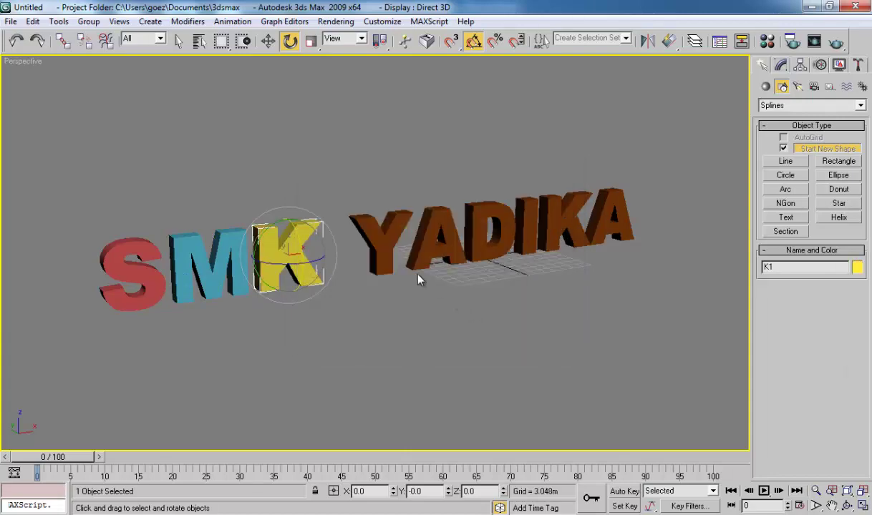
Colour the Y blue and the first A pink.
left_click(381, 232)
left_click(855, 269)
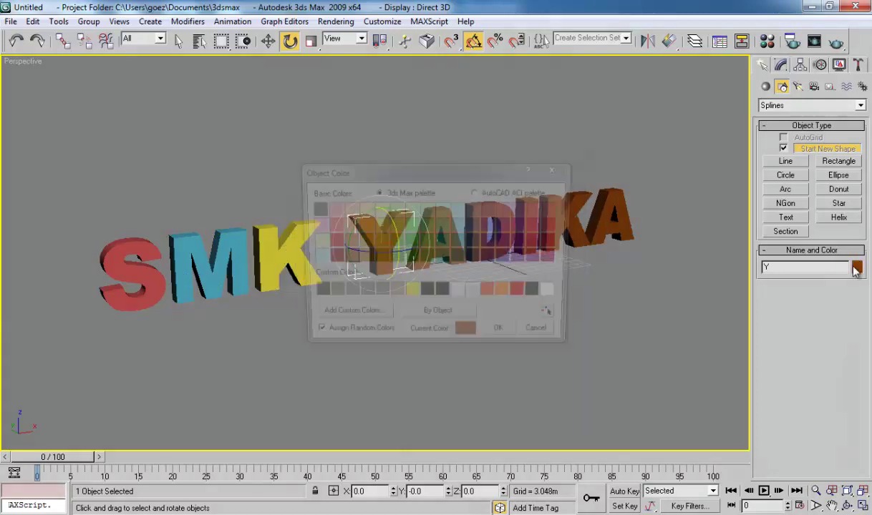
left_click(492, 227)
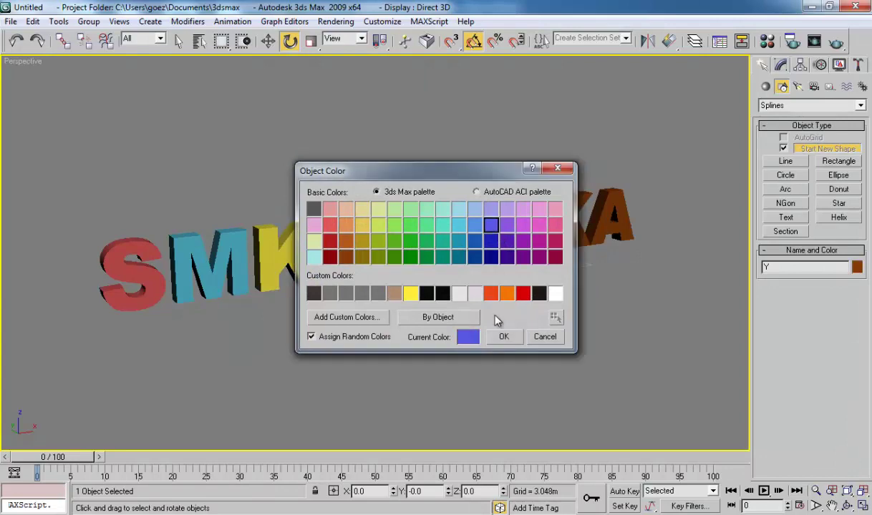
left_click(503, 337)
left_click(467, 240)
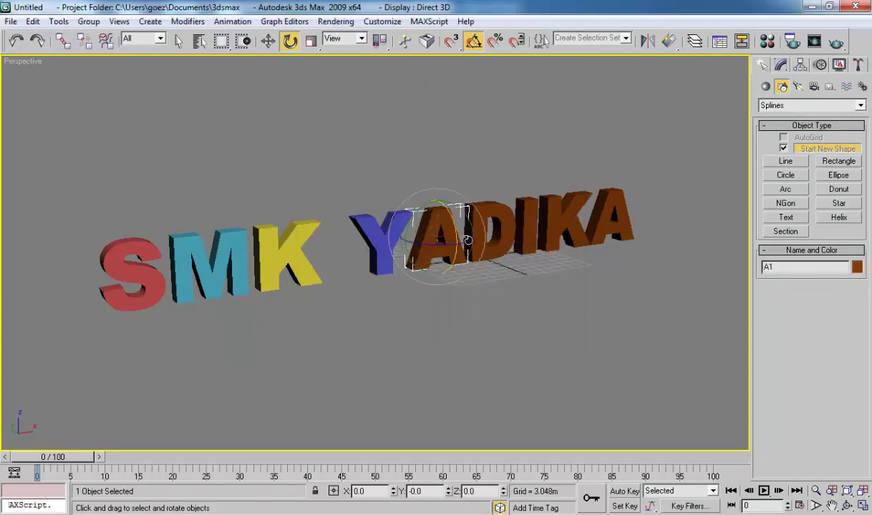
left_click(856, 267)
left_click(556, 225)
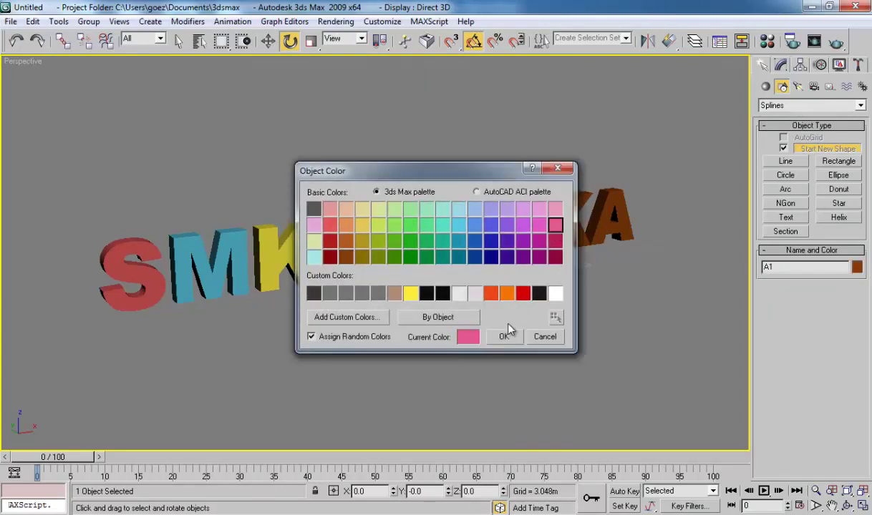
left_click(505, 337)
Colour the D green and the I crimson.
left_click(494, 229)
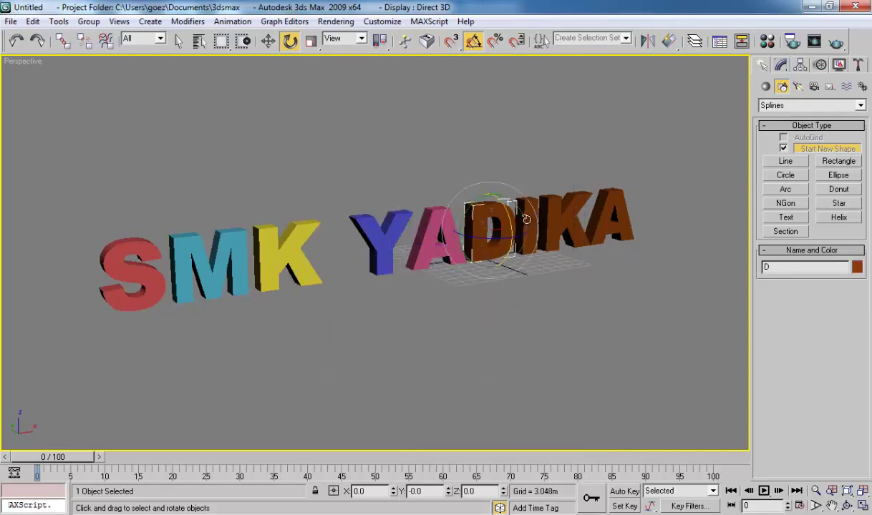
left_click(857, 267)
left_click(410, 241)
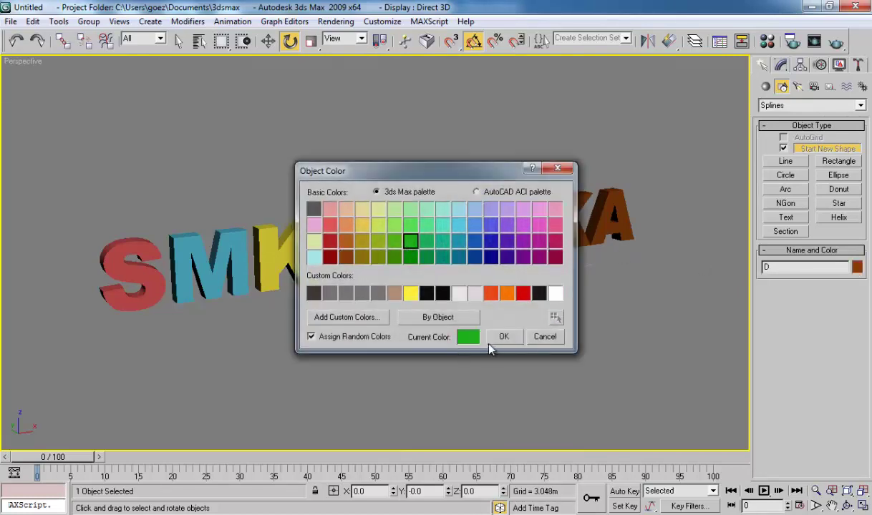
left_click(502, 336)
left_click(530, 229)
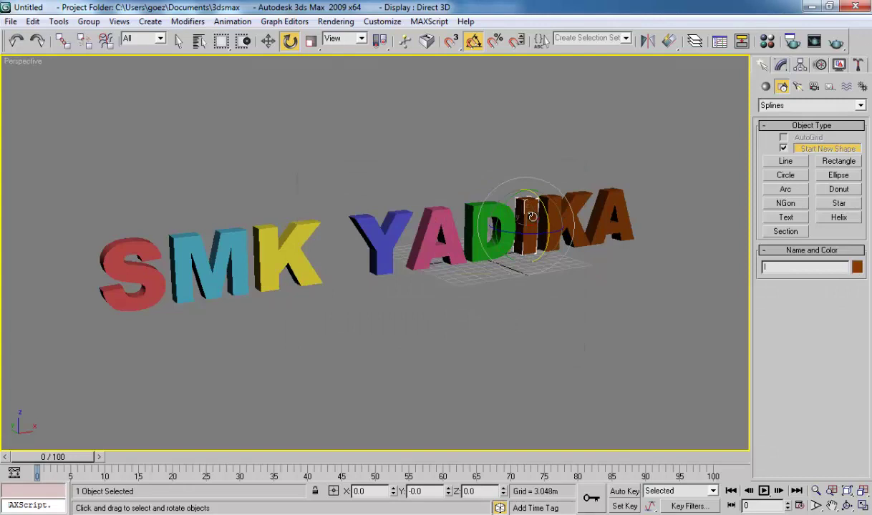
left_click(857, 267)
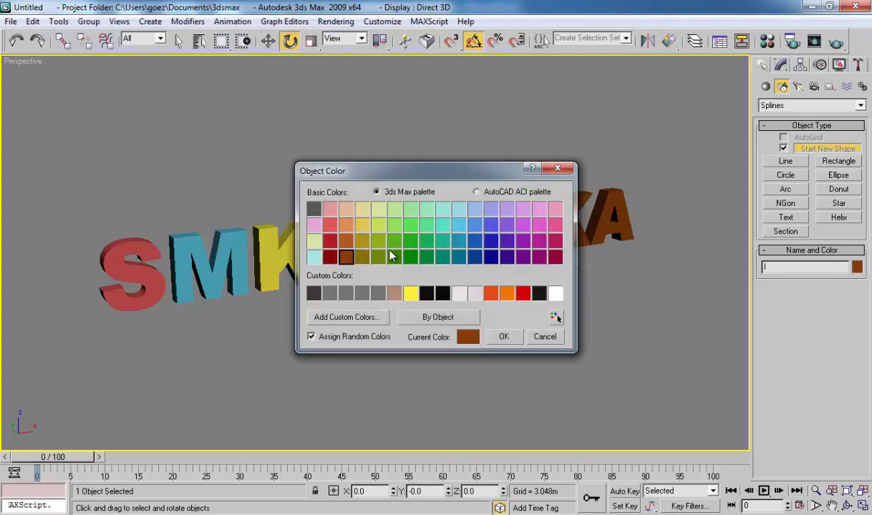
left_click(557, 244)
left_click(504, 337)
Colour the second K light green, leave the final A brown, then deselect all.
left_click(575, 214)
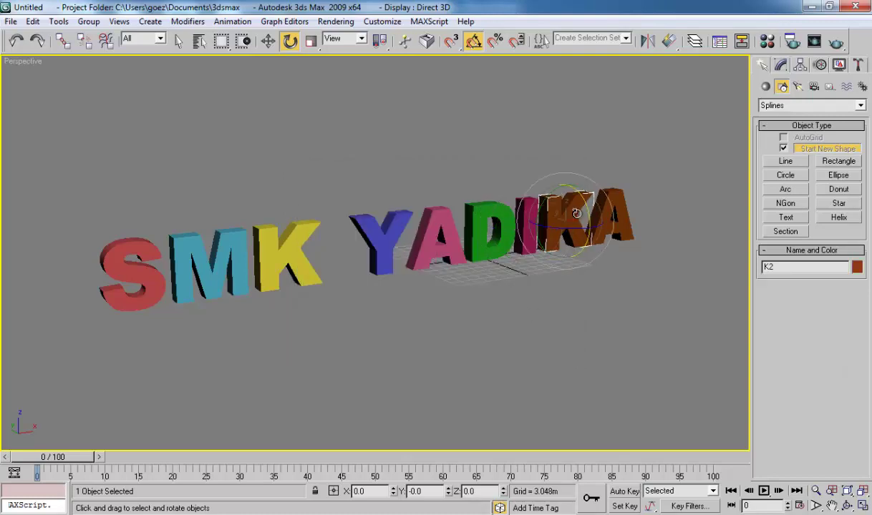
left_click(857, 267)
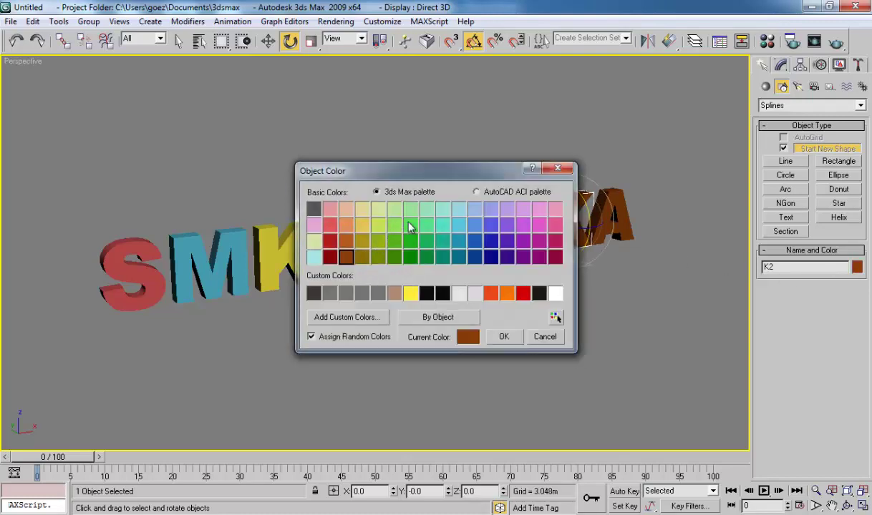
left_click(410, 225)
left_click(510, 331)
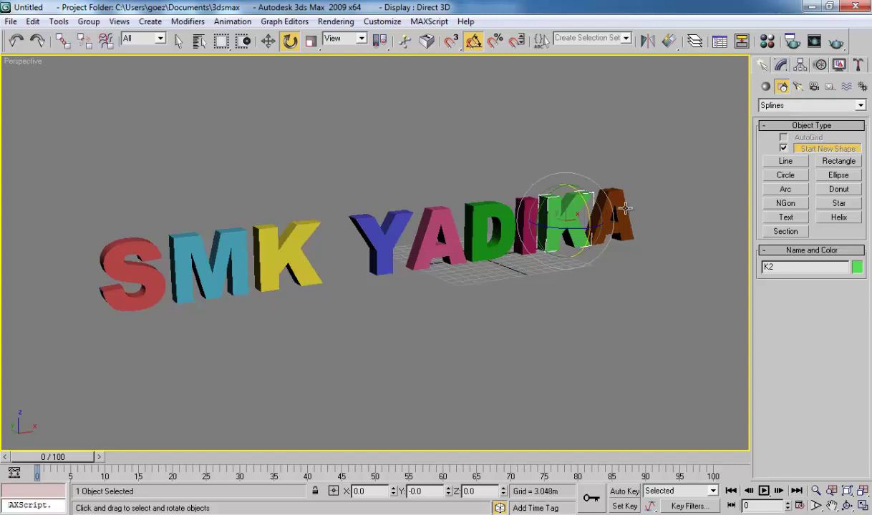
left_click(625, 208)
left_click(857, 267)
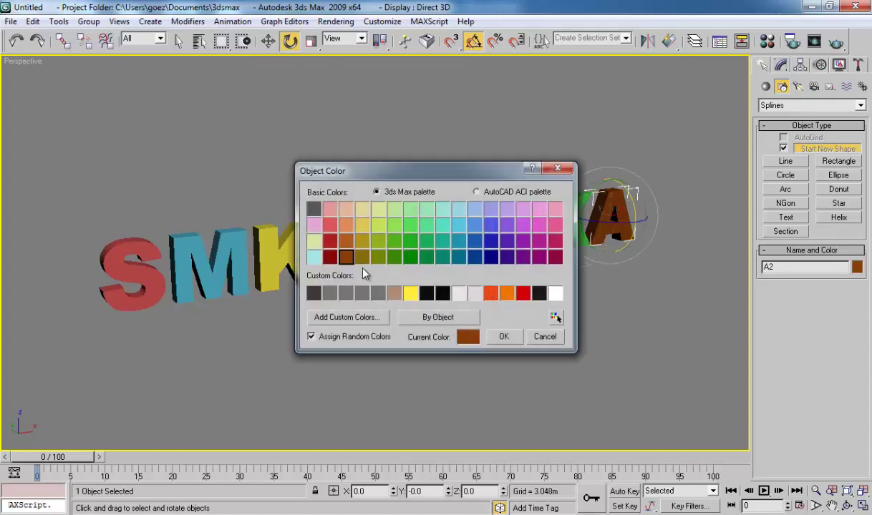
left_click(361, 258)
left_click(504, 339)
left_click(503, 352)
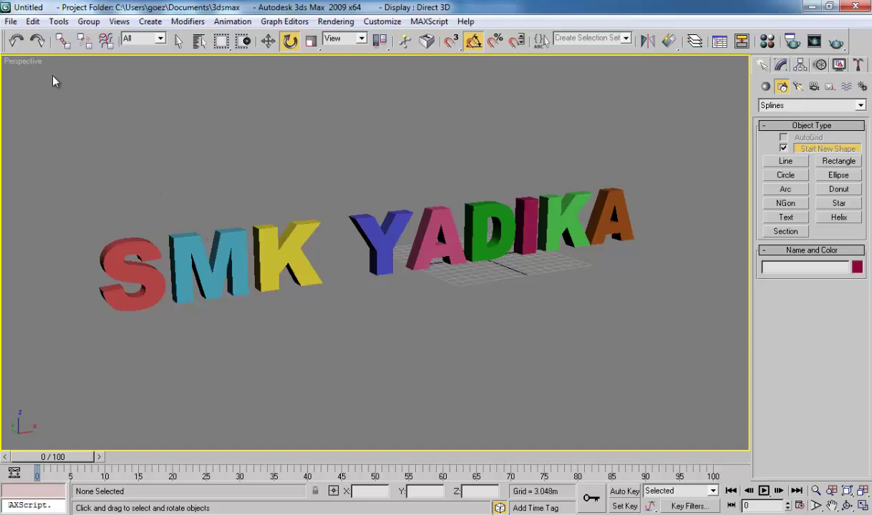
Set the Render Setup output size to 1280 × 720.
left_click(320, 22)
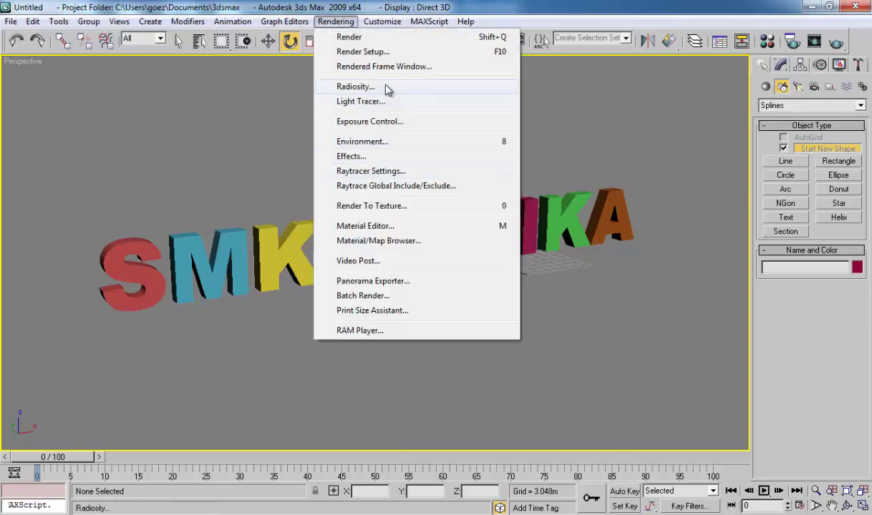
left_click(373, 53)
type("128")
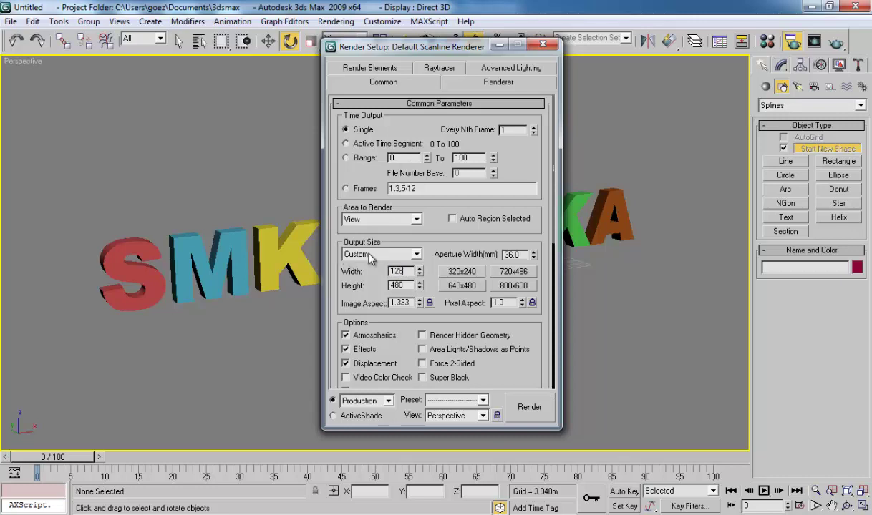
double_click(398, 271)
type("1280")
key("Tab")
type("20")
key("Return")
Show the safe frame in the Perspective view and close Render Setup.
right_click(26, 62)
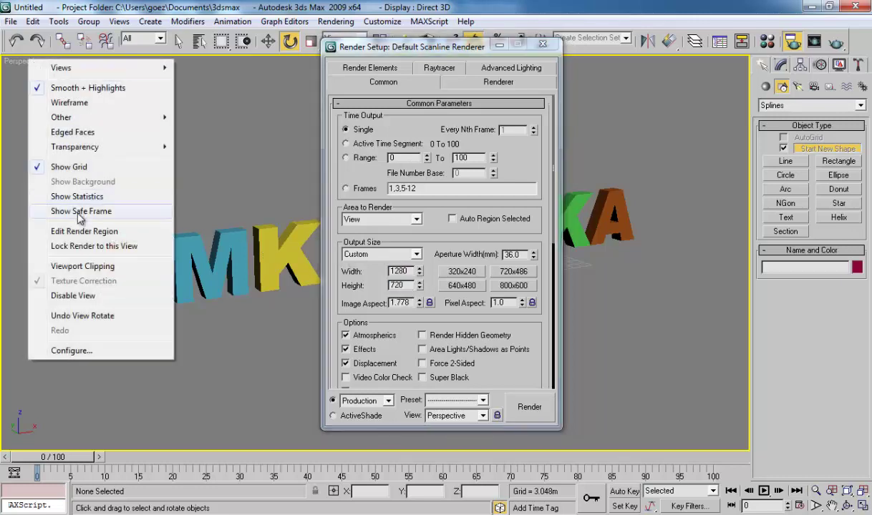
left_click(71, 264)
left_click(543, 43)
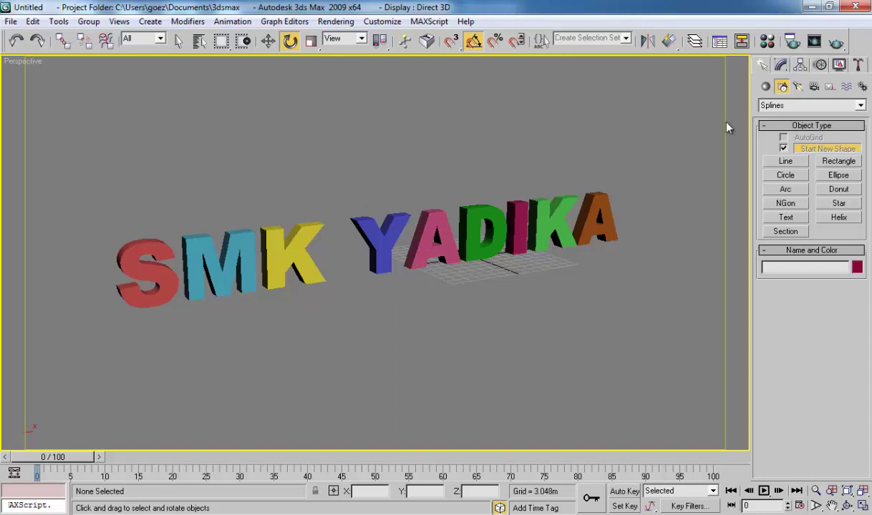
left_click(765, 87)
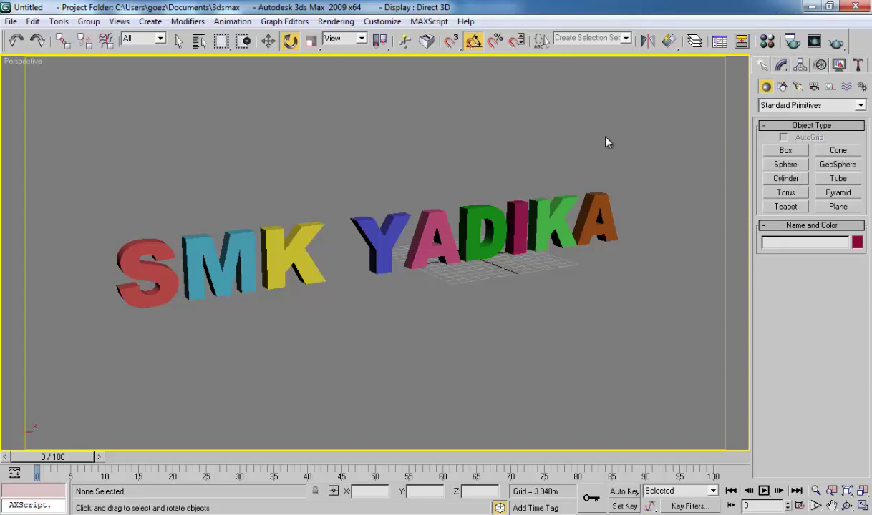
Select all nine SMK YADIKA letters and orbit the view to face them head-on.
left_click(151, 244)
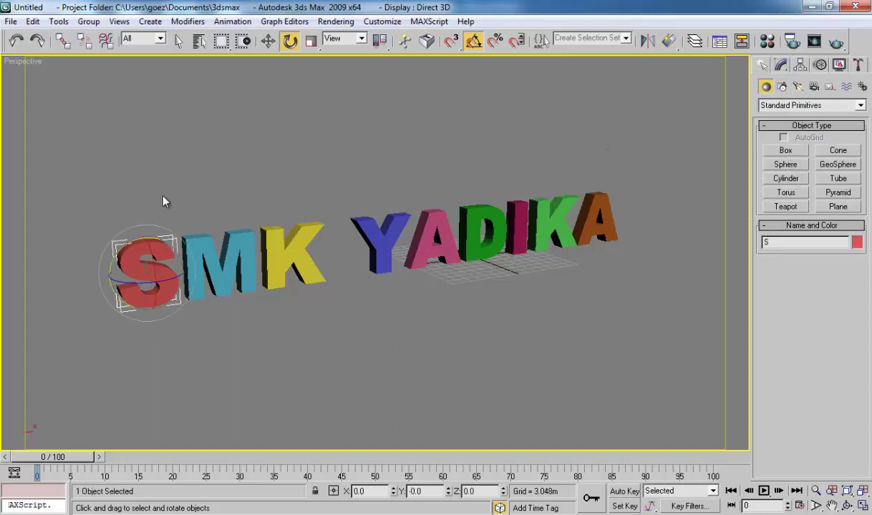
left_click(121, 210)
mouse_move(98, 167)
left_mouse_down()
mouse_move(665, 371)
mouse_move(644, 361)
left_mouse_up()
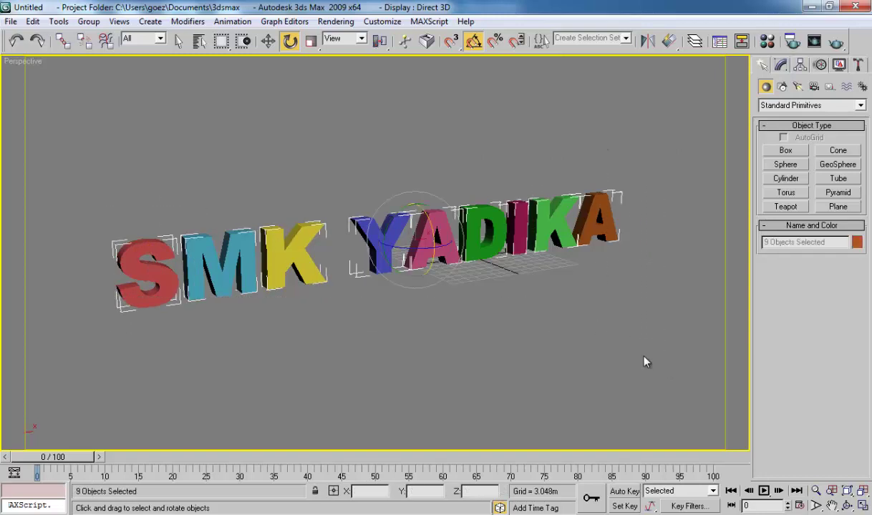
left_click(267, 41)
mouse_move(387, 195)
middle_mouse_down("alt")
mouse_move(340, 187)
mouse_move(357, 247)
mouse_move(372, 262)
middle_mouse_up("alt")
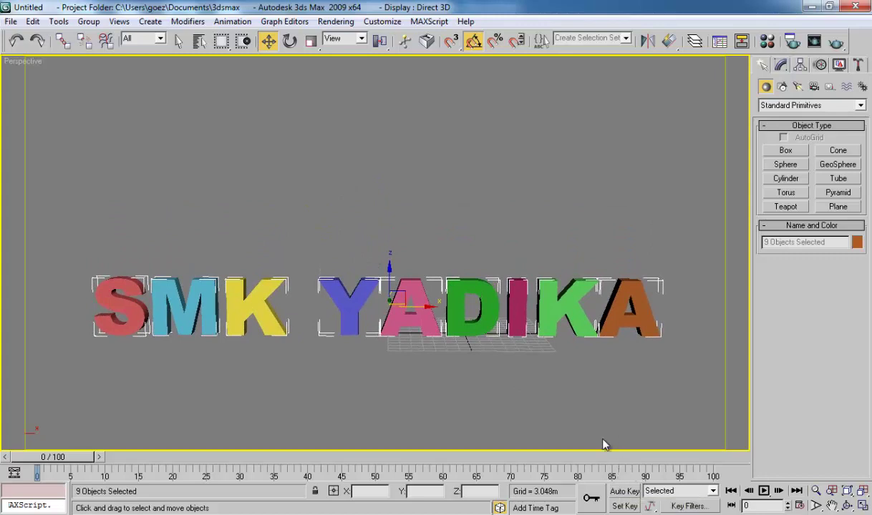
With Auto Key on, key the letters at frame 10 and lift them above view at frame 0.
left_click(624, 491)
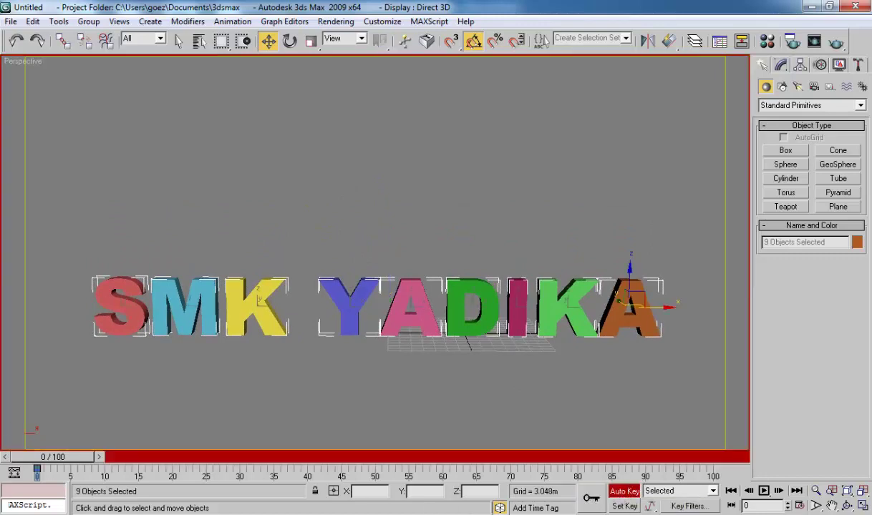
mouse_move(64, 457)
left_mouse_down()
mouse_move(139, 465)
mouse_move(133, 461)
mouse_move(143, 453)
mouse_move(133, 451)
left_mouse_up()
key("w")
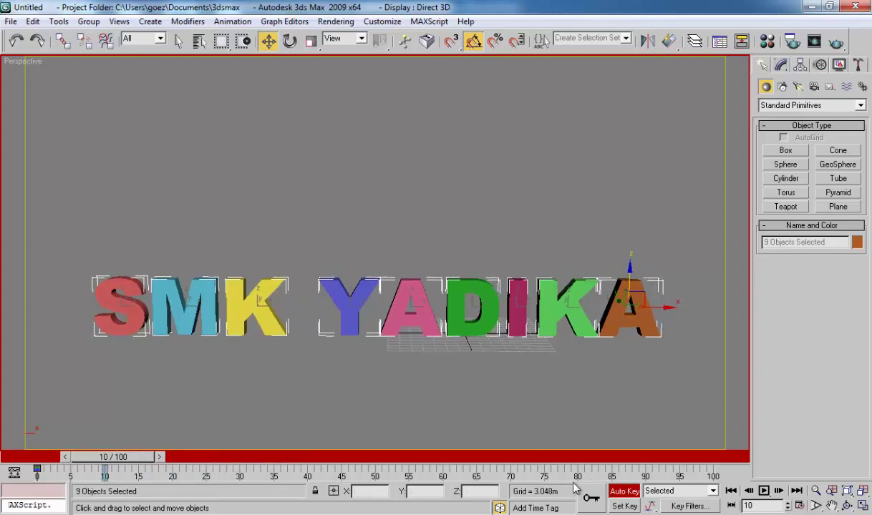
left_click_drag(112, 459, 50, 458)
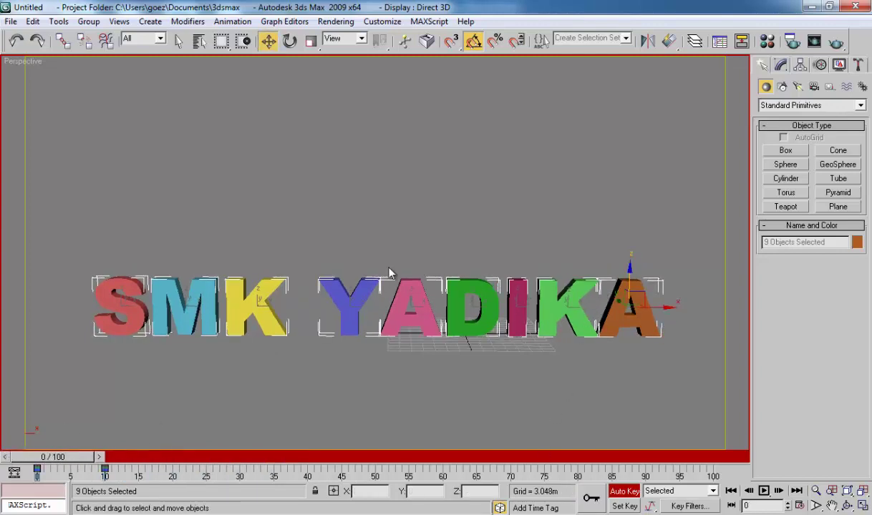
left_click_drag(630, 264, 624, 11)
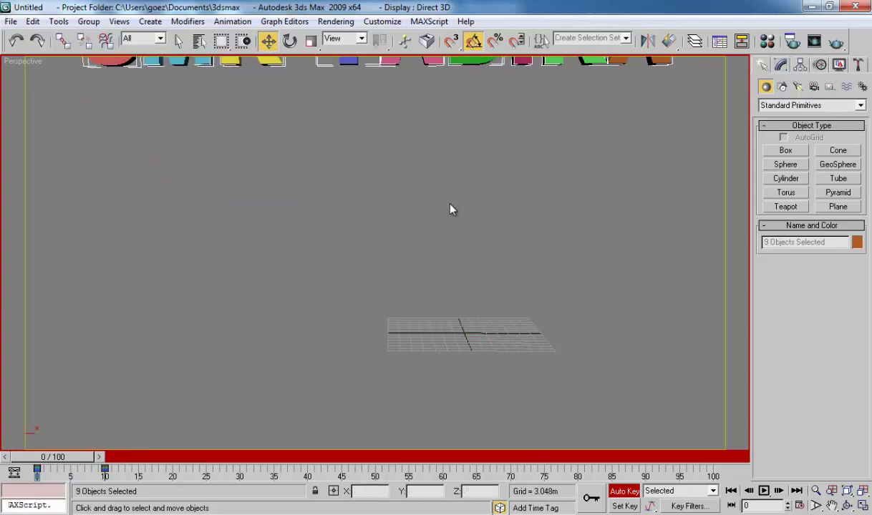
Reselect all nine letters and raise them slightly higher at frame 0.
scroll(448, 199, "down", 2)
scroll(529, 111, "down", 3)
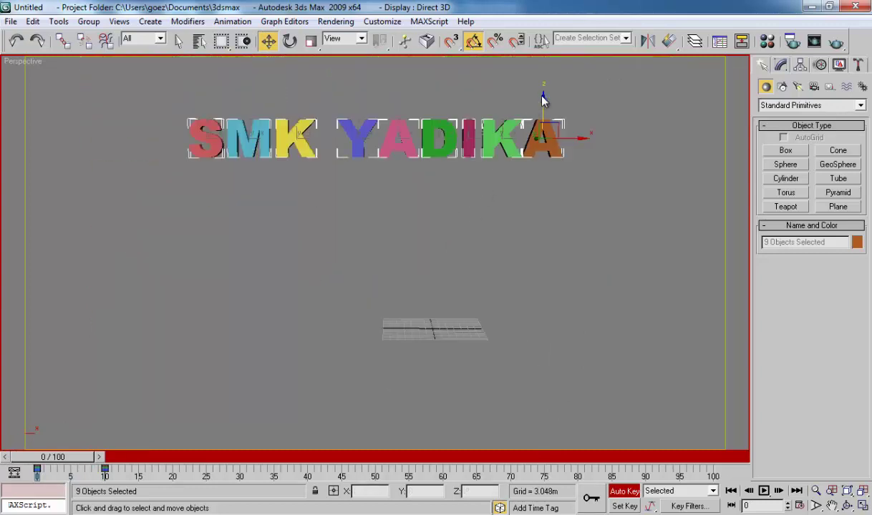
left_click(173, 108)
left_click_drag(168, 89, 664, 228)
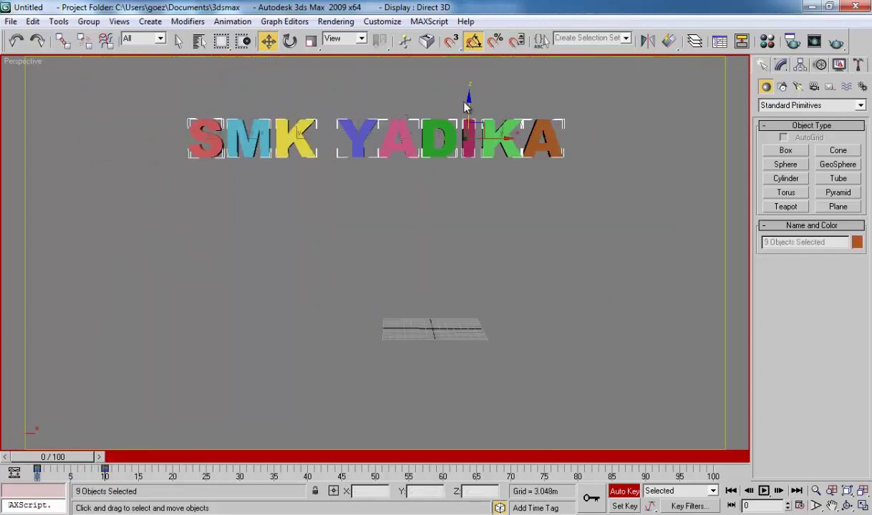
left_click_drag(462, 99, 462, 87)
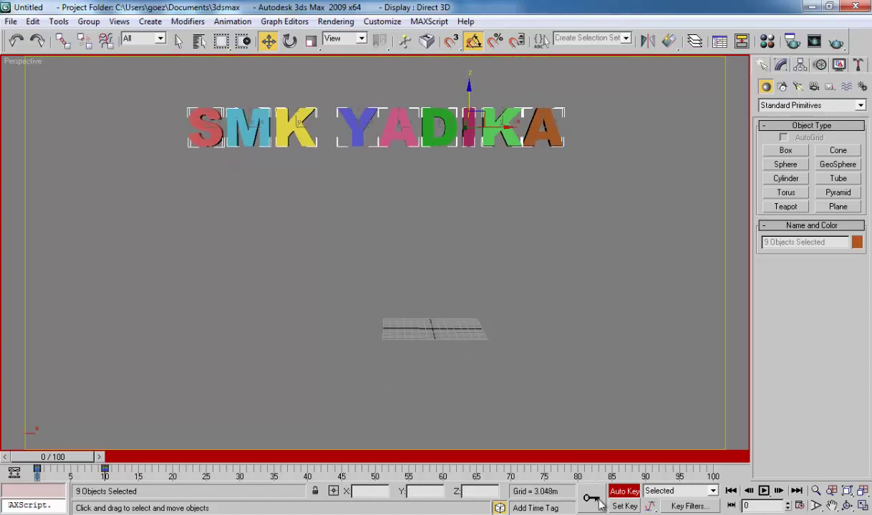
scroll(415, 271, "up", 2)
scroll(418, 267, "up", 1)
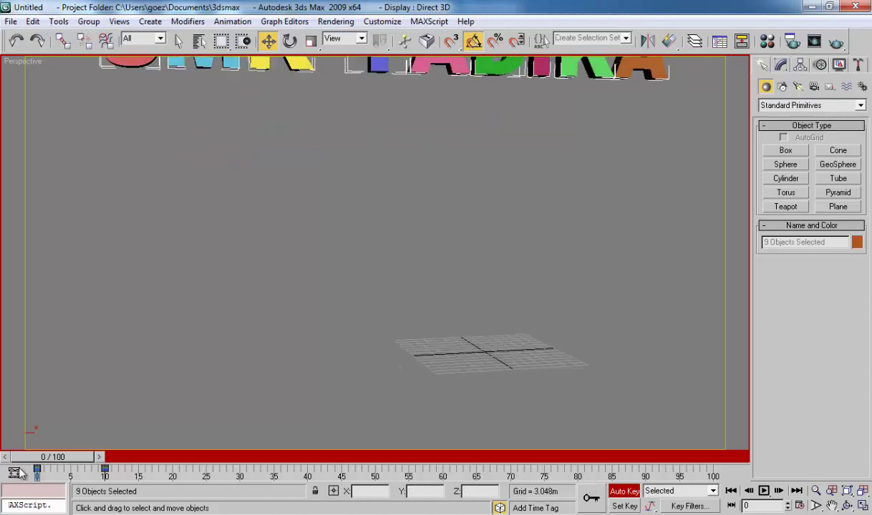
Scrub frames 0–10 to check the letters drop into place, recentring the view.
left_click_drag(68, 456, 118, 457)
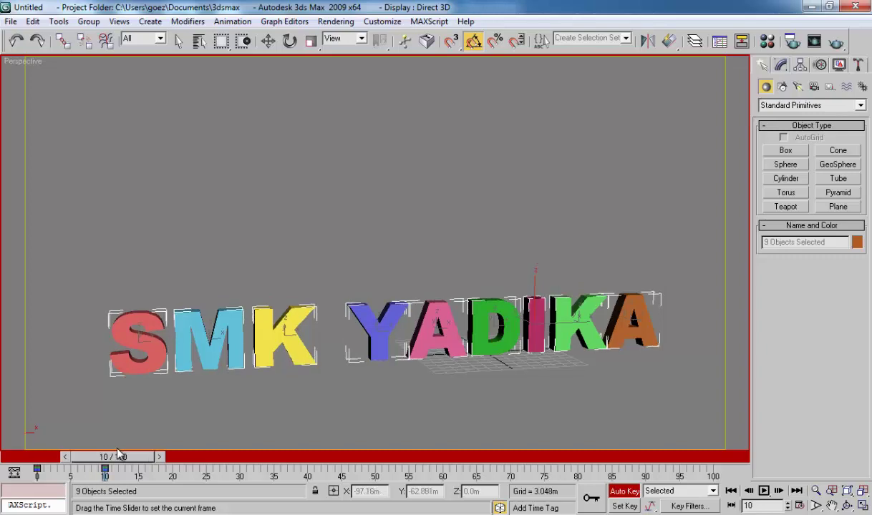
key("w")
mouse_move(341, 333)
middle_mouse_down()
mouse_move(310, 283)
mouse_move(381, 290)
middle_mouse_up()
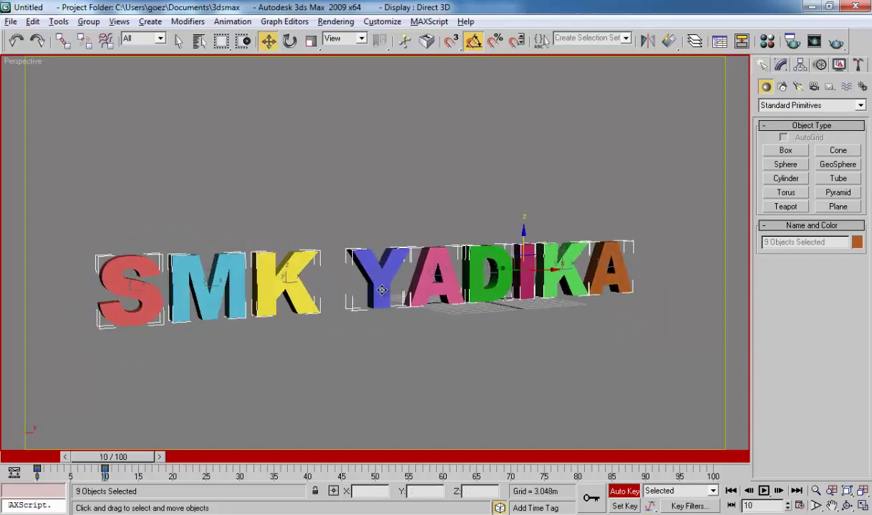
left_click_drag(113, 456, 29, 458)
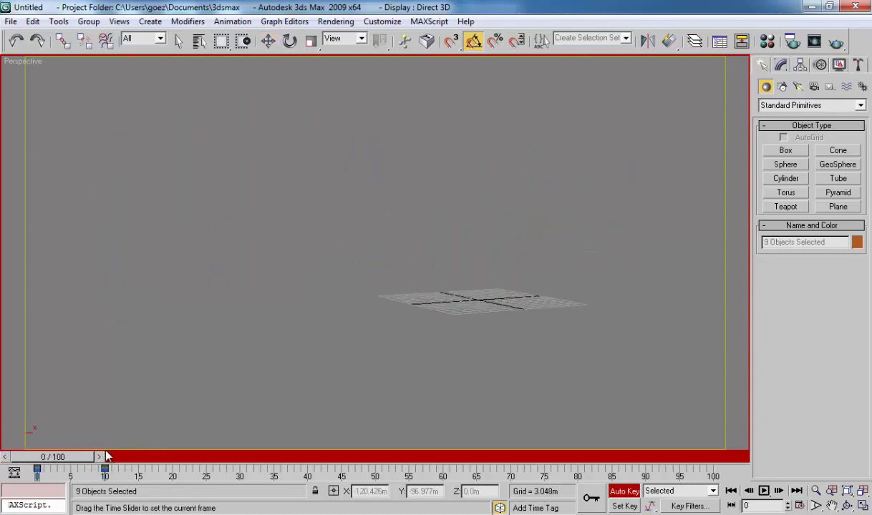
left_click_drag(105, 457, 54, 448)
Create Camera01 from the current view with Ctrl+C and select it with Camera01.Target.
key("w")
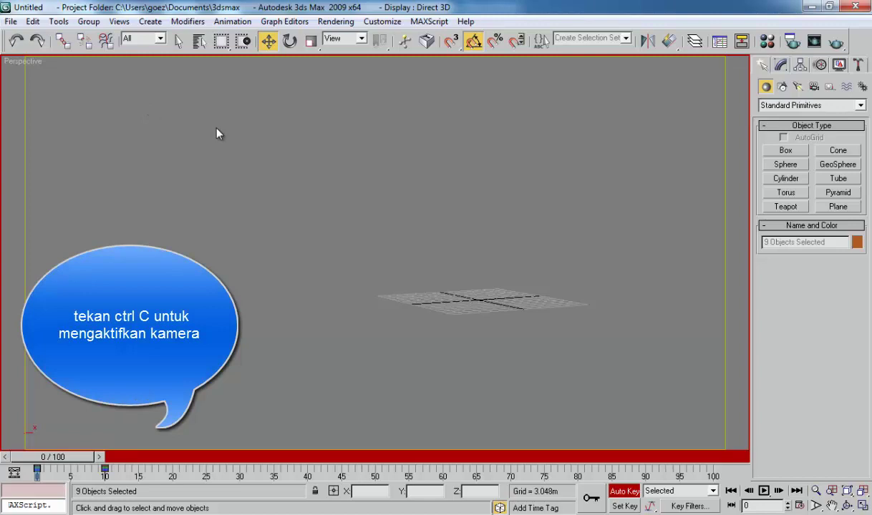
key("ctrl+c")
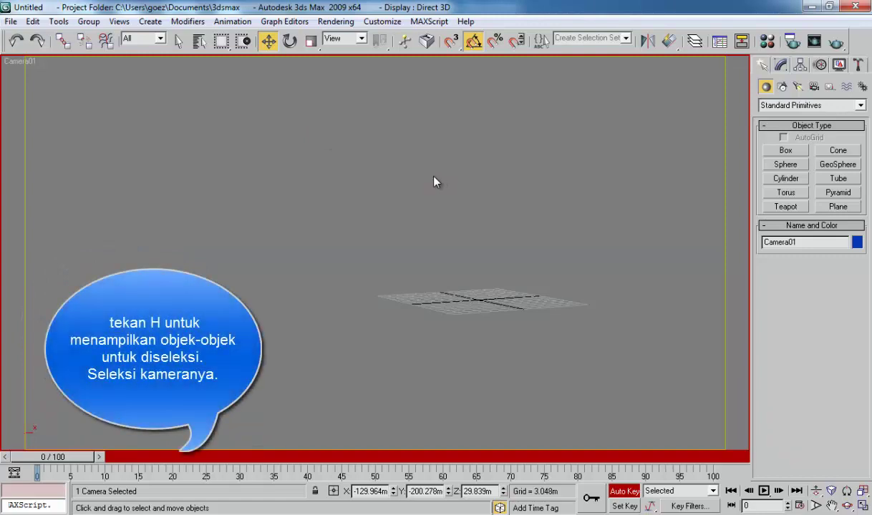
key("h")
left_click(571, 183)
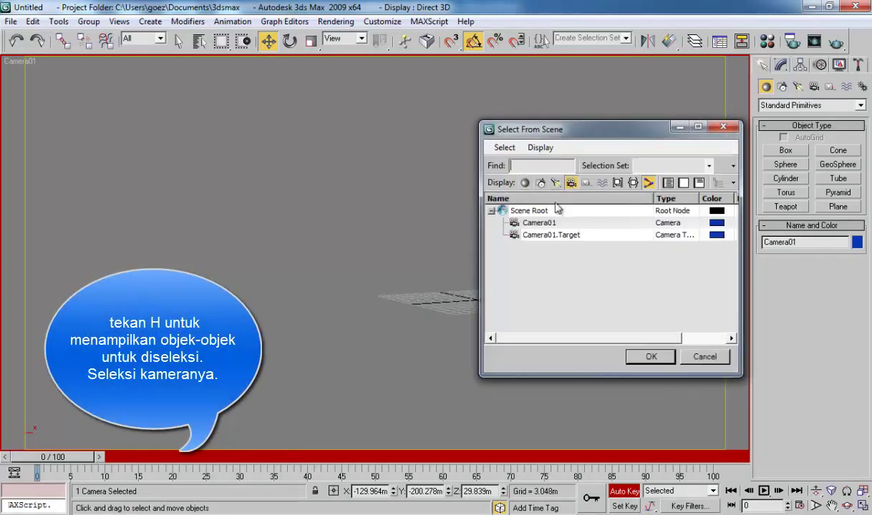
left_click(543, 233)
left_click(542, 223, "ctrl")
left_click(650, 356)
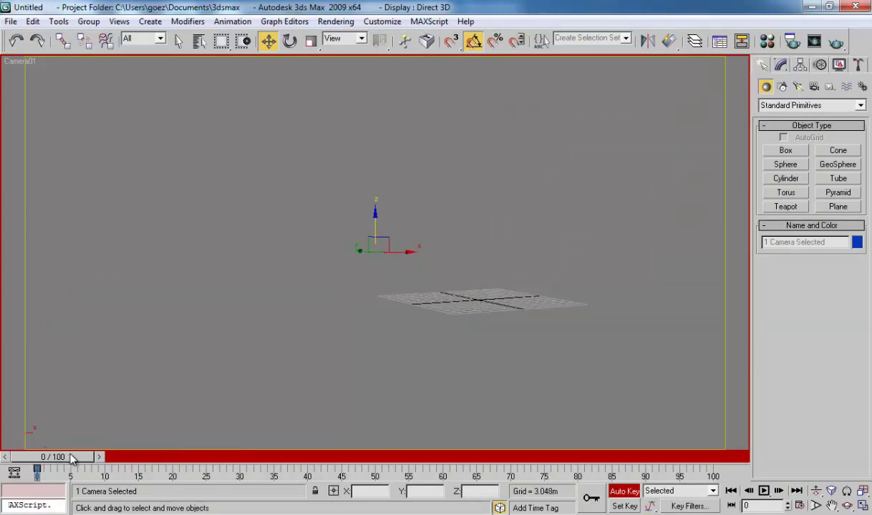
At frame 90, orbit and truck Camera01 to bring the letters into view.
left_click_drag(74, 462, 127, 464)
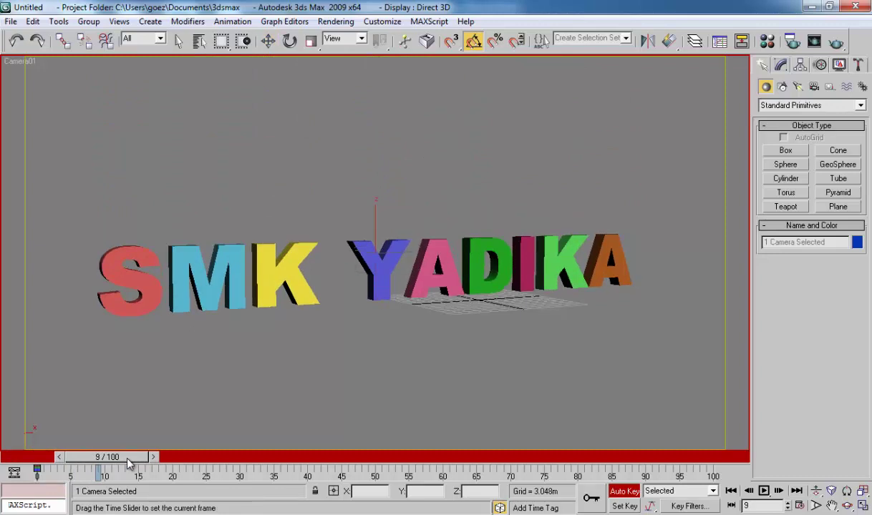
mouse_move(127, 464)
left_mouse_down()
mouse_move(630, 466)
mouse_move(640, 489)
left_mouse_up()
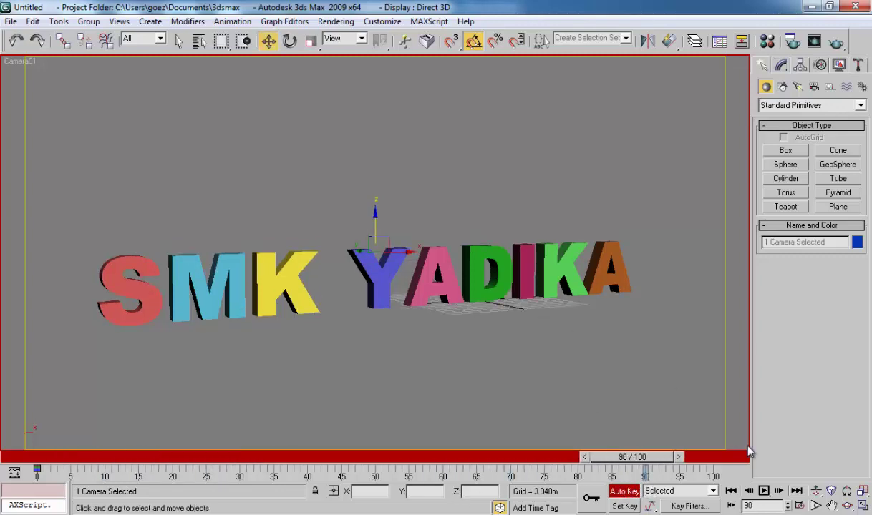
left_click(847, 505)
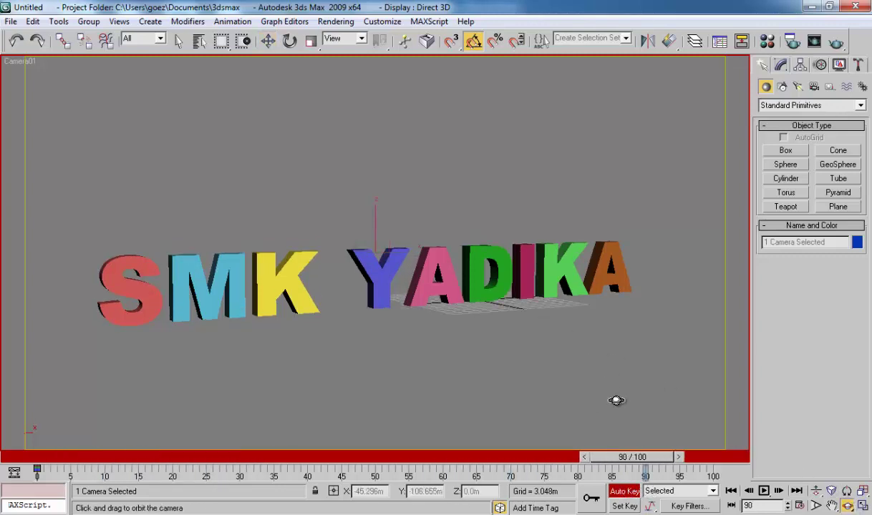
left_click_drag(518, 347, 461, 346)
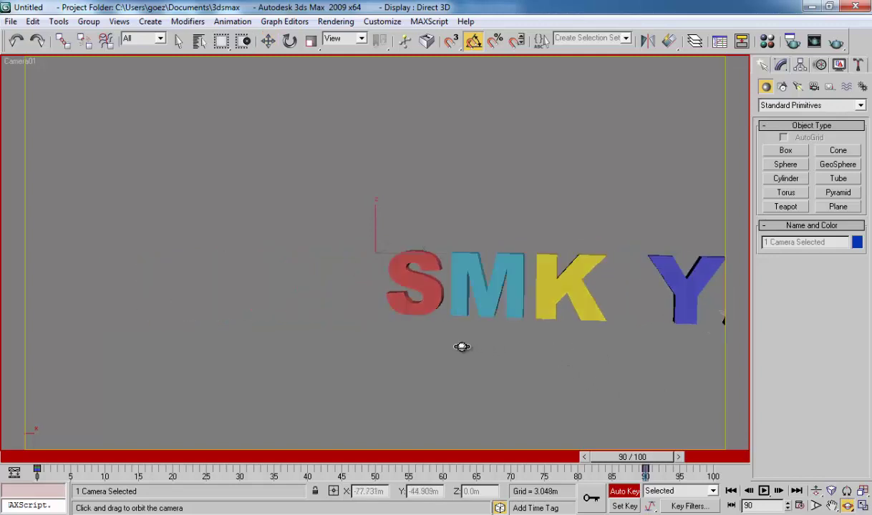
left_click(831, 505)
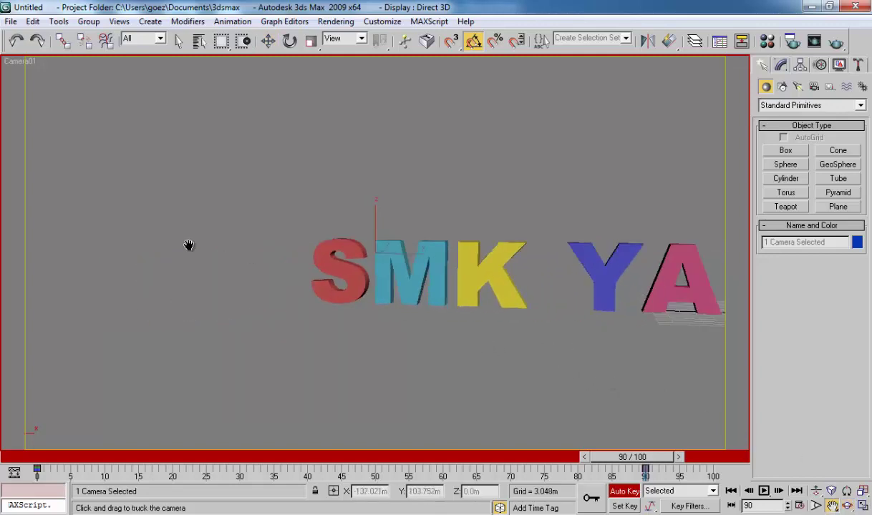
mouse_move(189, 246)
left_mouse_down()
mouse_move(630, 296)
mouse_move(463, 288)
left_mouse_up()
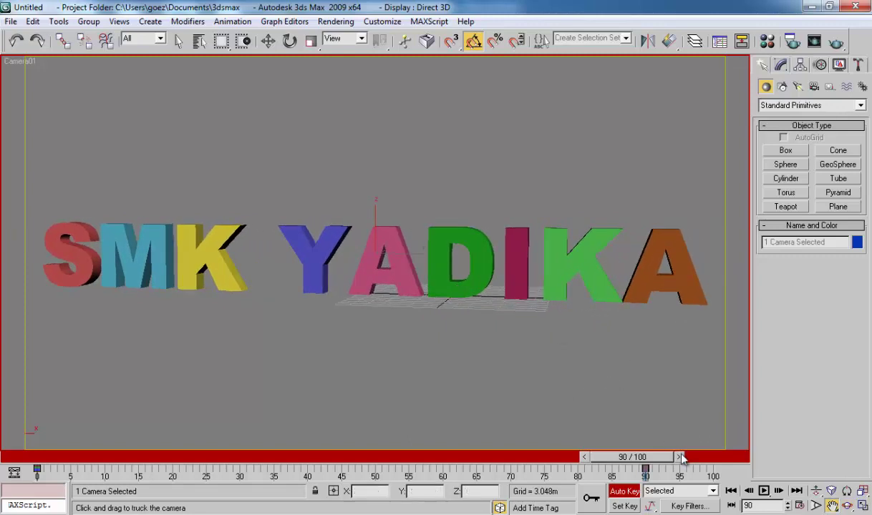
Refine the frame-90 camera with more orbits and trucks to angle and recentre the letters.
left_click(847, 506)
mouse_move(506, 350)
left_mouse_down()
mouse_move(423, 322)
mouse_move(366, 335)
mouse_move(384, 335)
left_mouse_up()
left_click(831, 506)
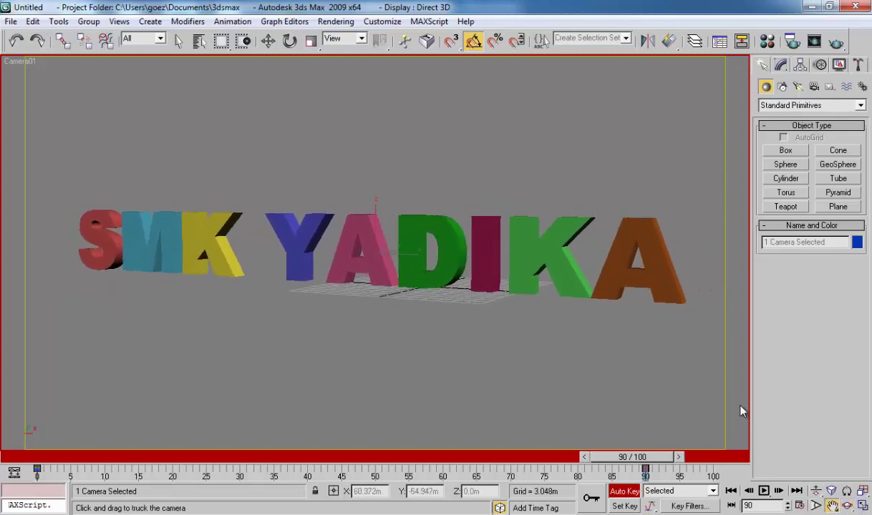
left_click(846, 505)
left_click_drag(540, 330, 547, 329)
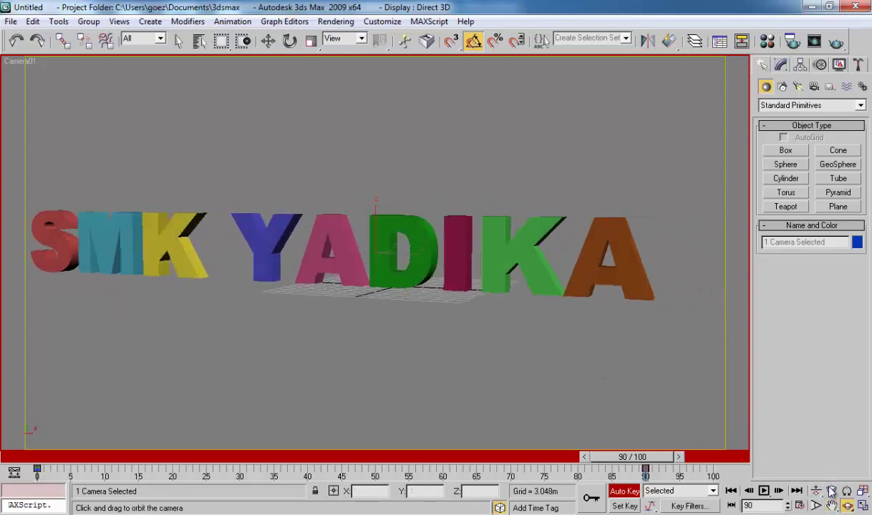
left_click(831, 505)
left_click_drag(502, 364, 547, 360)
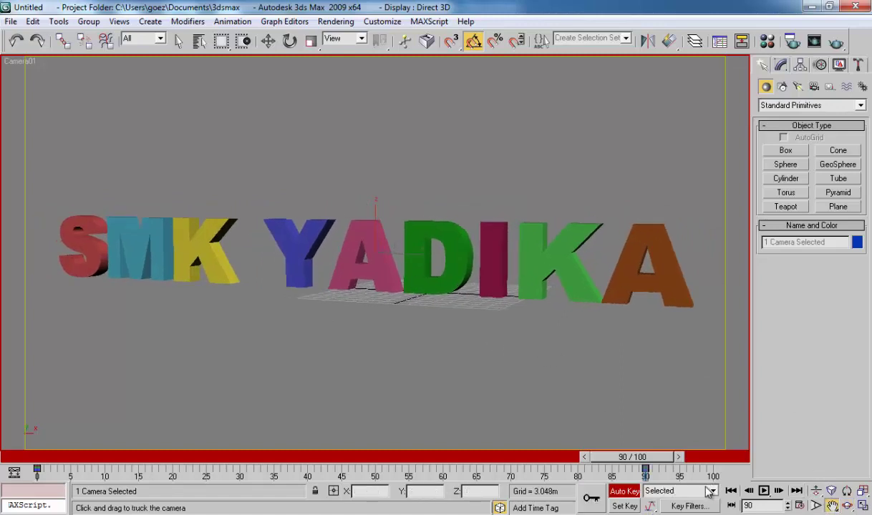
Set the animation length to 120 frames and go to frame 120.
right_click(767, 495)
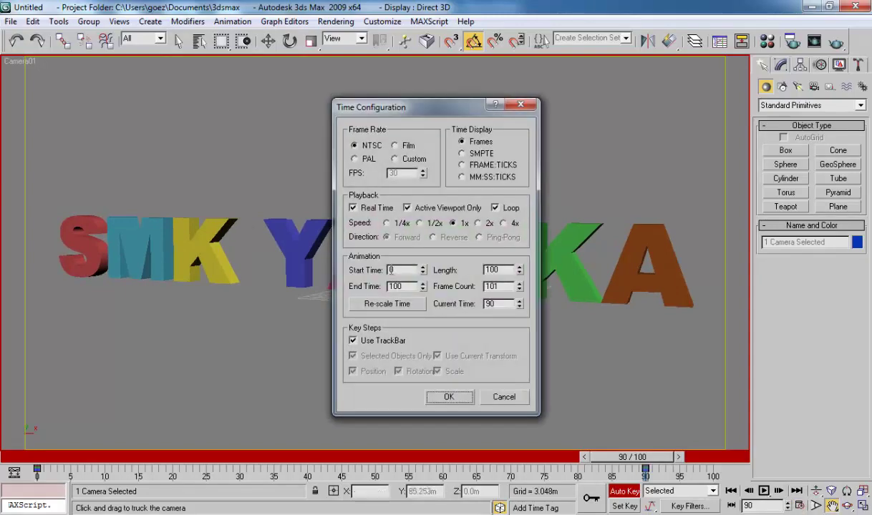
left_click_drag(412, 290, 301, 275)
type("12")
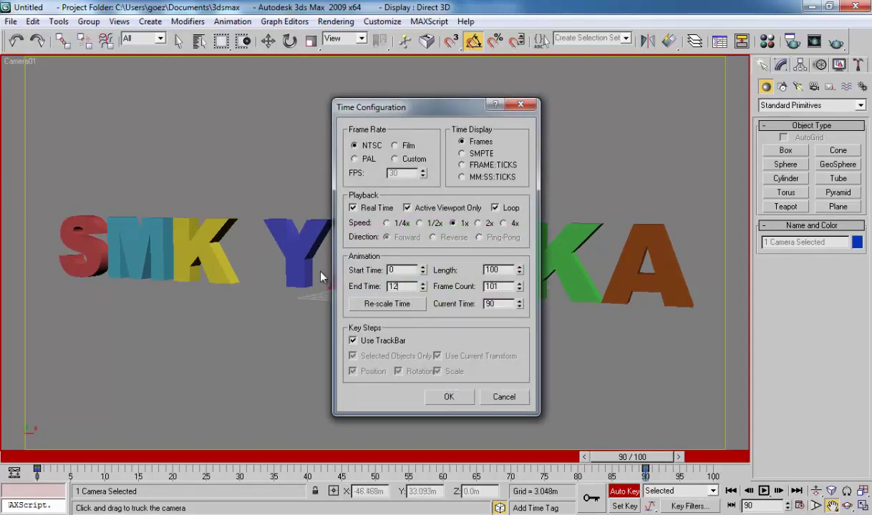
left_click(456, 396)
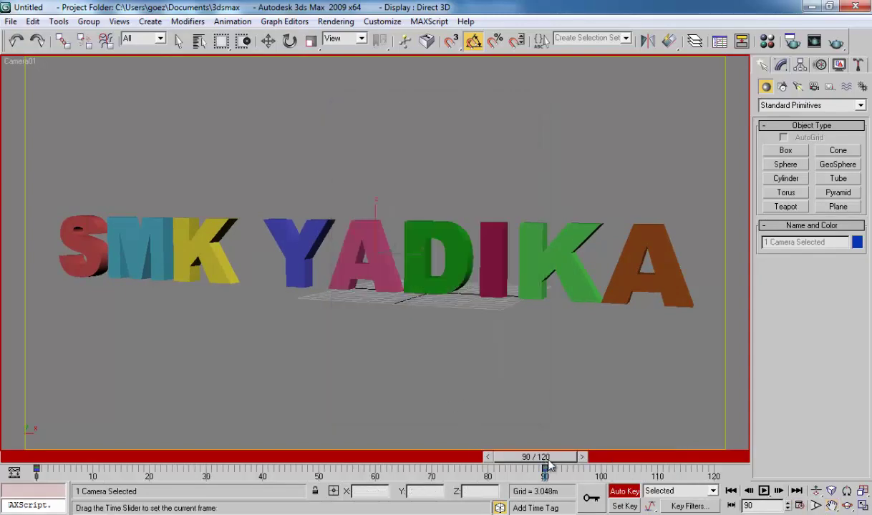
left_click_drag(534, 456, 745, 458)
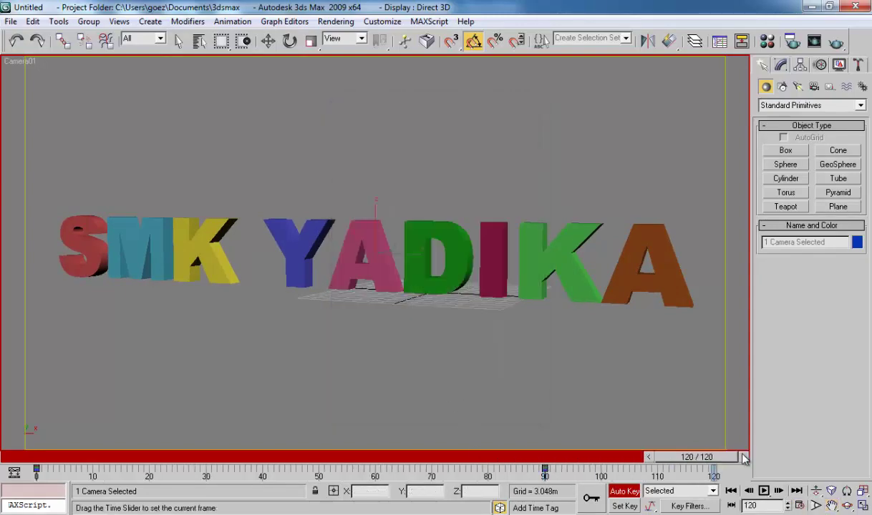
At frame 120, orbit, truck and dolly Camera01 to recentre and fit the letters.
left_click(847, 506)
left_click_drag(426, 323, 458, 314)
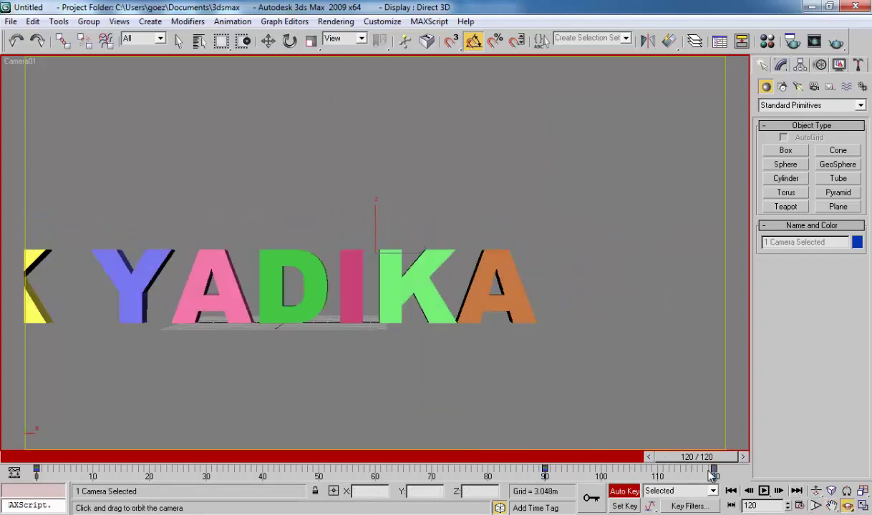
left_click(831, 506)
mouse_move(295, 279)
left_mouse_down()
mouse_move(671, 269)
mouse_move(747, 407)
left_mouse_up()
left_click(816, 491)
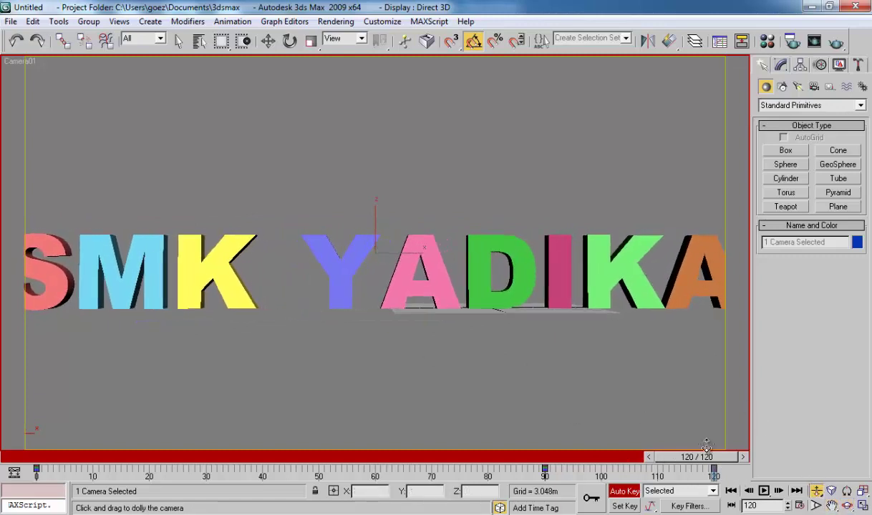
left_click_drag(432, 315, 432, 342)
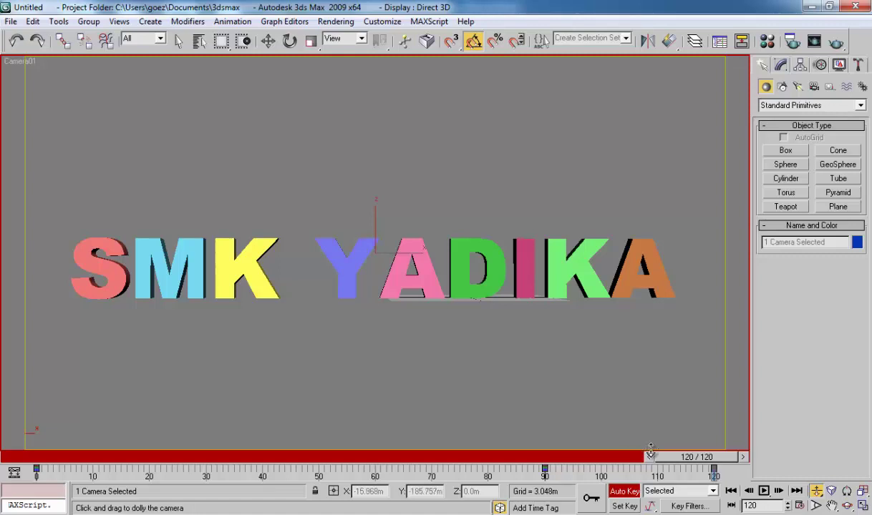
Fine-tune the frame-120 camera so the letters face it squarely, then scrub back to frame 101.
left_click(847, 506)
left_click_drag(329, 291, 353, 291)
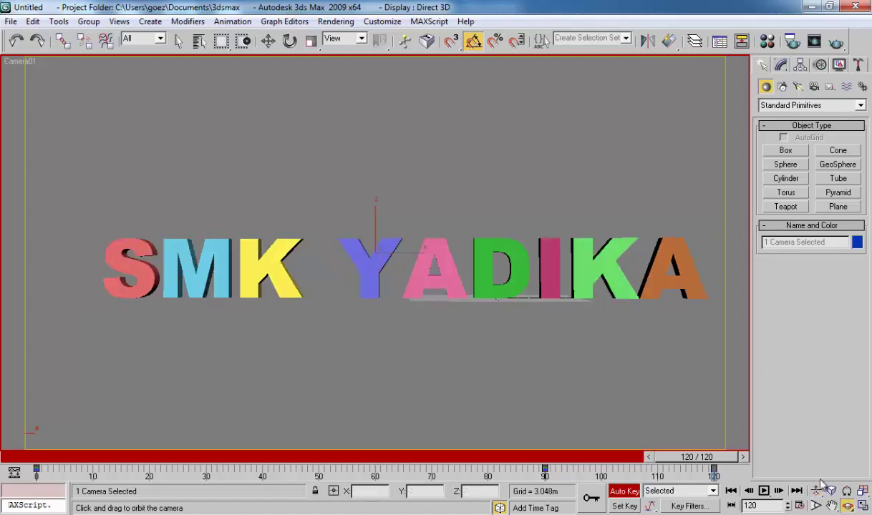
left_click(831, 506)
left_click_drag(550, 369, 502, 358)
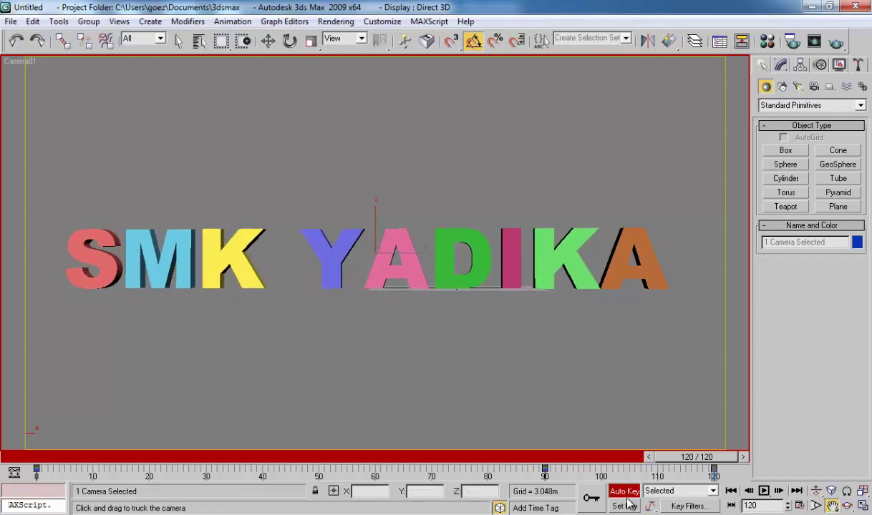
mouse_move(728, 460)
left_mouse_down()
mouse_move(6, 405)
mouse_move(135, 379)
mouse_move(286, 402)
mouse_move(412, 445)
mouse_move(769, 493)
mouse_move(621, 492)
mouse_move(459, 458)
mouse_move(36, 418)
mouse_move(234, 431)
mouse_move(752, 510)
mouse_move(594, 458)
mouse_move(302, 456)
mouse_move(322, 457)
left_mouse_up()
At frame 45, dolly Camera01 back and truck it so the whole word fits.
key("ctrl+p")
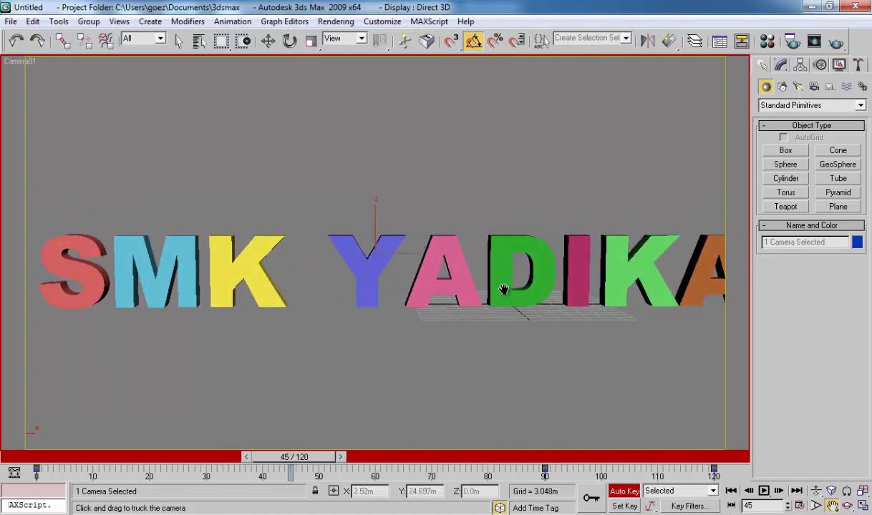
left_click(816, 491)
mouse_move(550, 343)
left_mouse_down()
mouse_move(550, 352)
mouse_move(510, 342)
left_mouse_up()
left_click(831, 506)
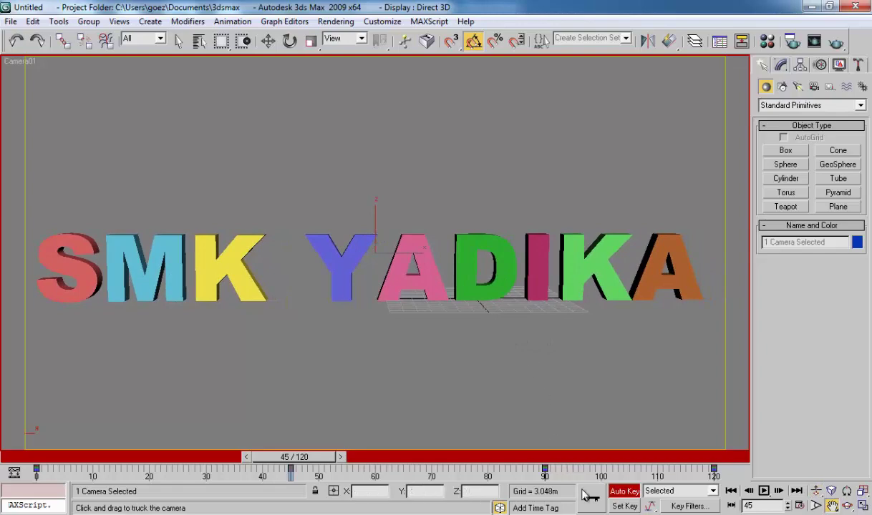
Scrub the timeline to preview the camera animation through frame 120.
mouse_move(320, 457)
left_mouse_down()
mouse_move(76, 456)
mouse_move(272, 456)
left_mouse_up()
left_click_drag(292, 502, 592, 502)
mouse_move(547, 457)
left_mouse_down()
mouse_move(696, 457)
mouse_move(36, 456)
mouse_move(132, 456)
left_mouse_up()
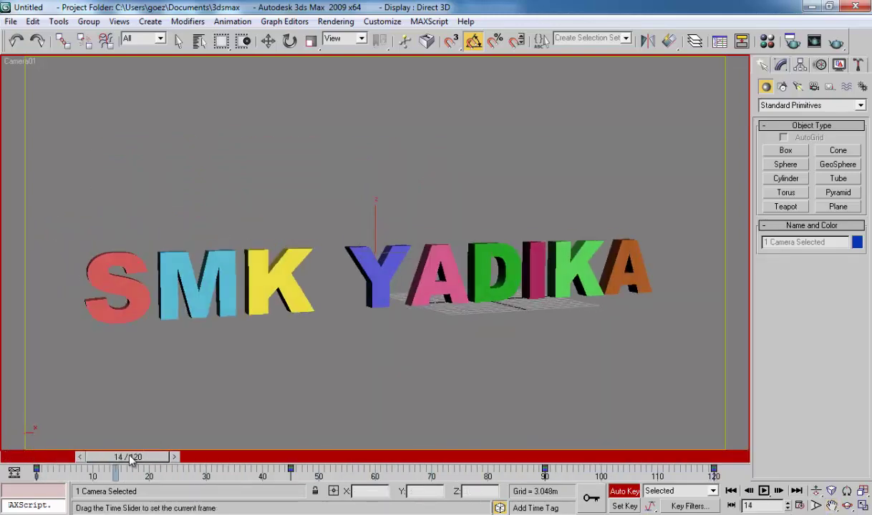
Delay the cyan M letter's animation keys by 10 frames.
left_click(269, 41)
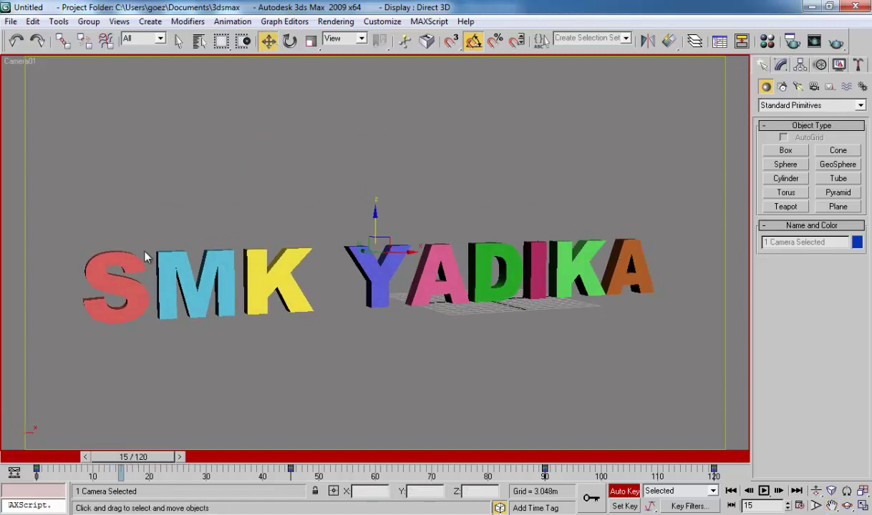
left_click(124, 256)
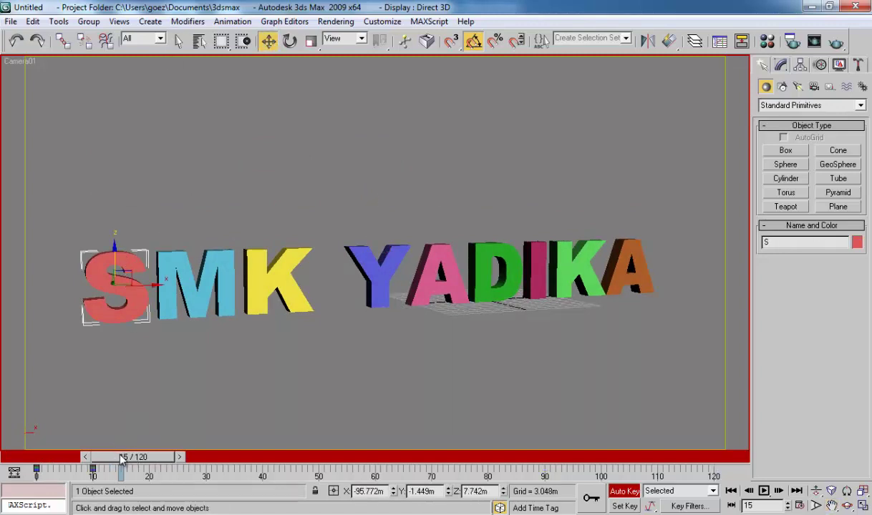
left_click(167, 283)
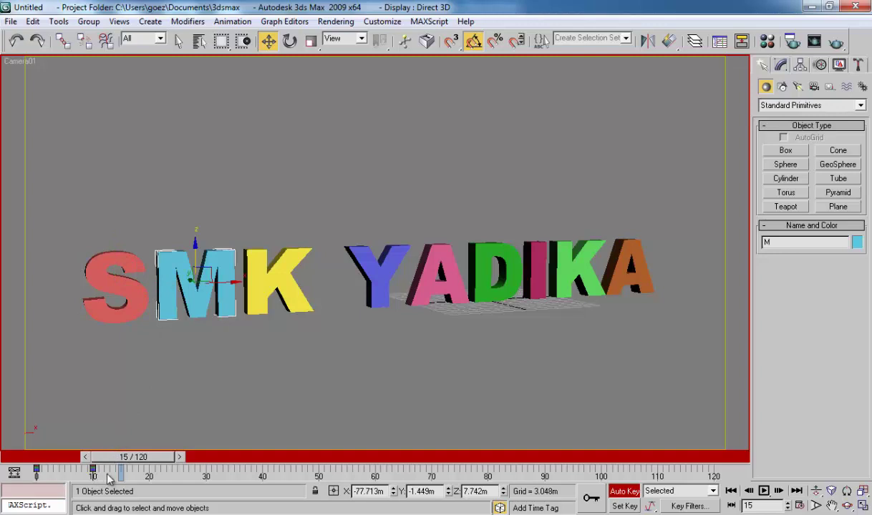
left_click_drag(36, 471, 93, 492)
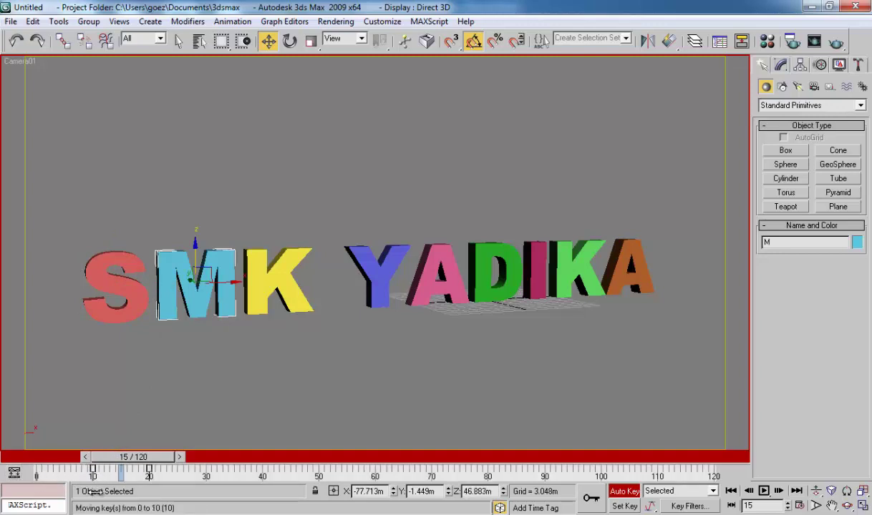
Shift the yellow K's keys to frame 20 and the blue Y's to frame 30.
left_click(261, 268)
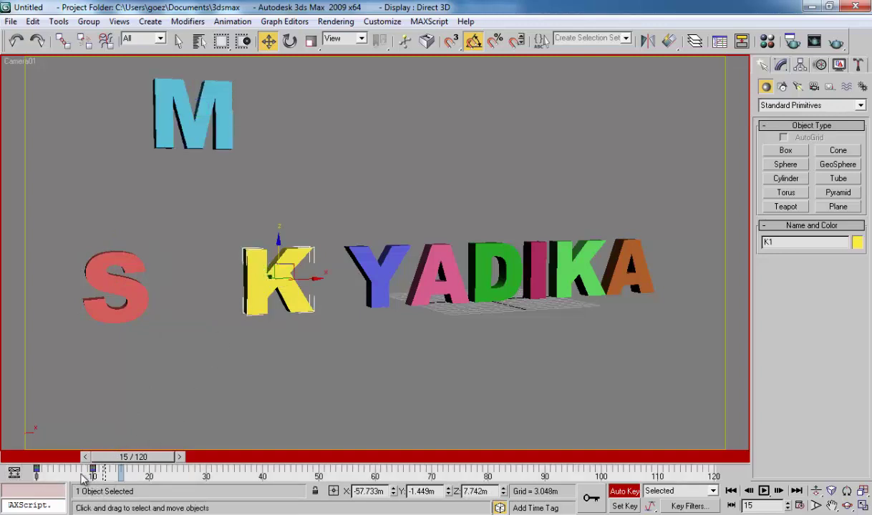
mouse_move(37, 471)
left_mouse_down()
mouse_move(148, 481)
mouse_move(231, 467)
mouse_move(224, 461)
left_mouse_up()
key("w")
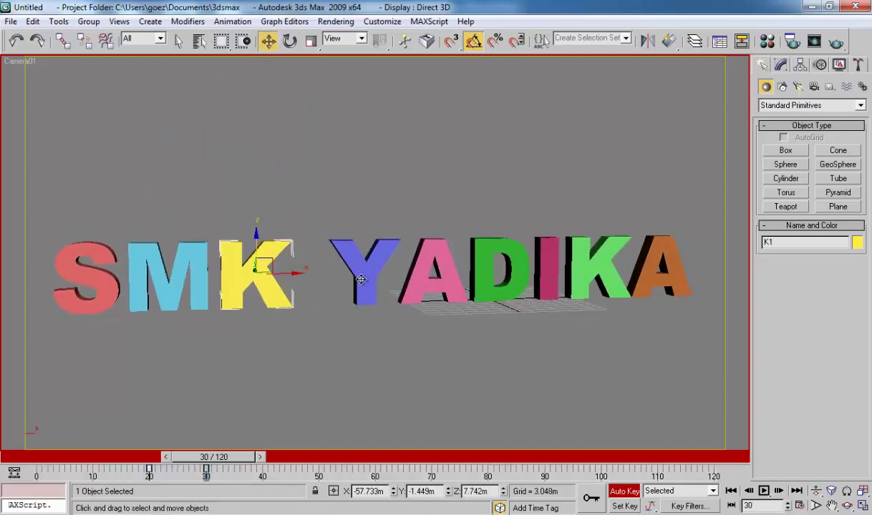
left_click(361, 279)
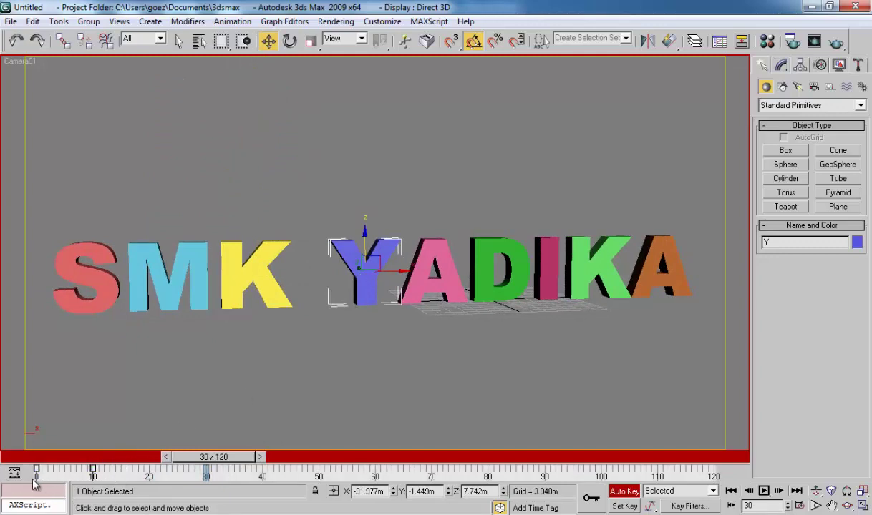
left_click_drag(37, 470, 203, 488)
left_click_drag(252, 458, 307, 458)
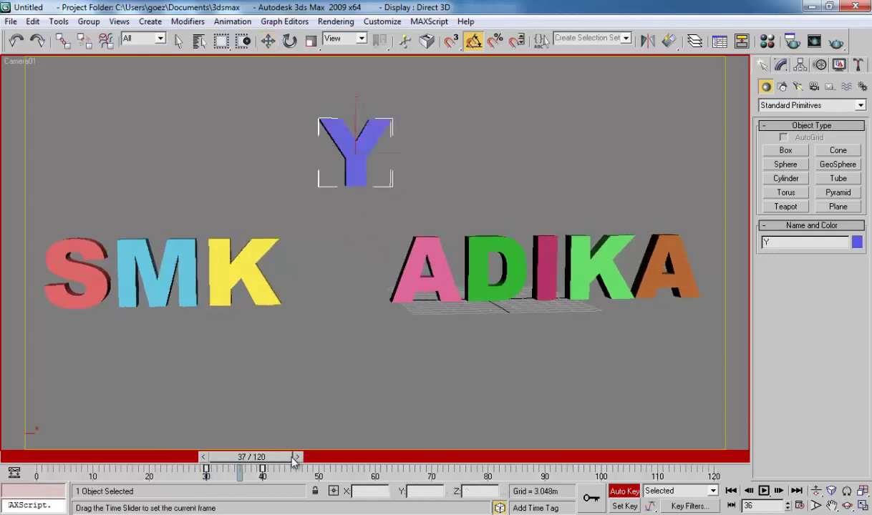
Delay the pink A to frame 40 and select the D and I keyframes.
left_click(405, 277)
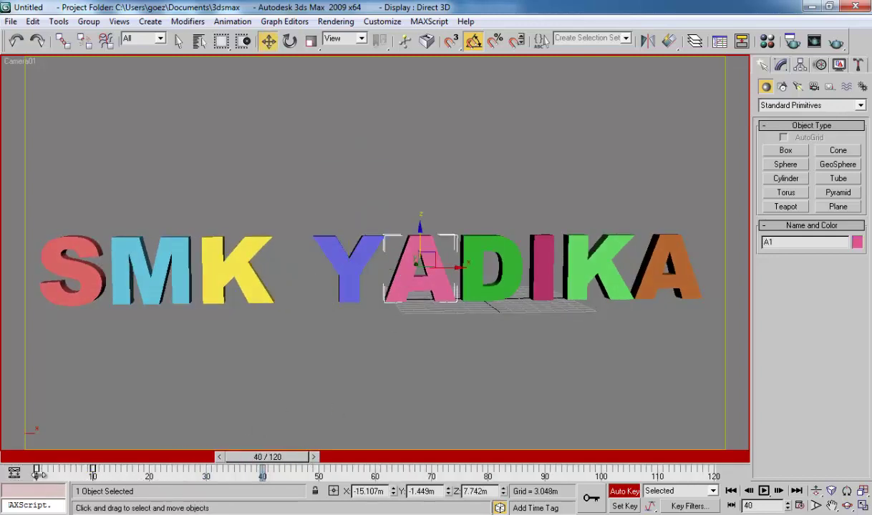
mouse_move(37, 473)
left_mouse_down()
mouse_move(262, 475)
mouse_move(346, 461)
left_mouse_up()
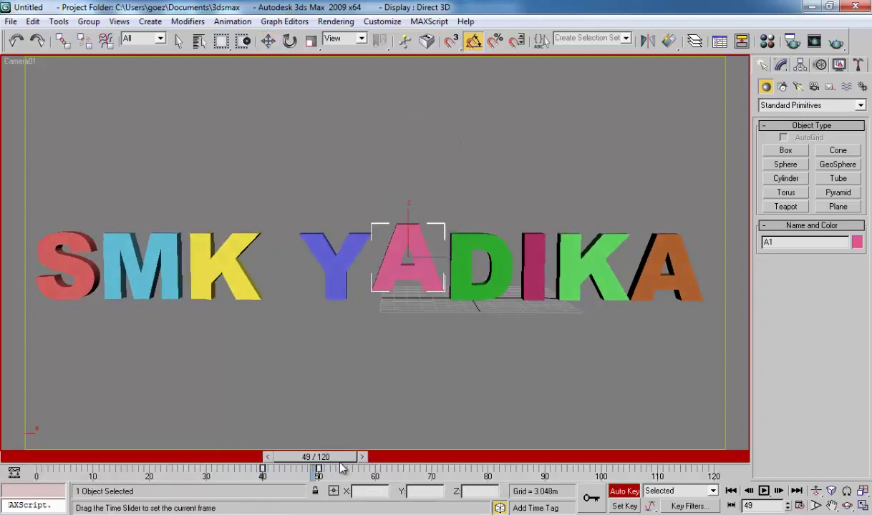
left_click(467, 269)
mouse_move(125, 476)
left_mouse_down()
mouse_move(14, 478)
mouse_move(319, 476)
mouse_move(375, 464)
left_mouse_up()
left_click(524, 283)
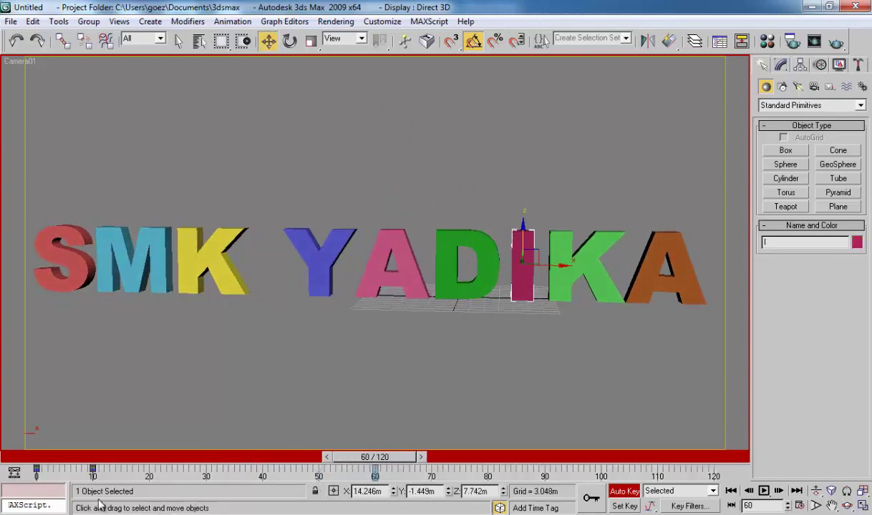
key("Home")
left_click_drag(121, 466, 8, 478)
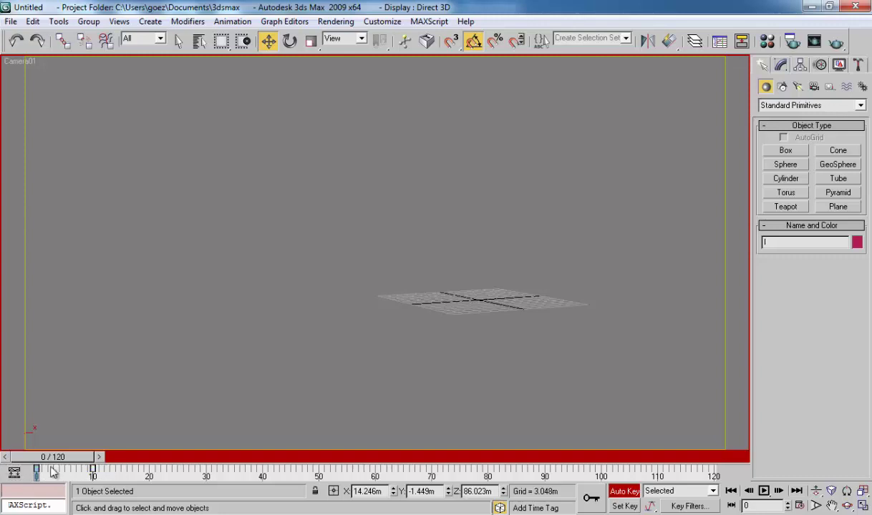
left_click_drag(52, 457, 405, 469)
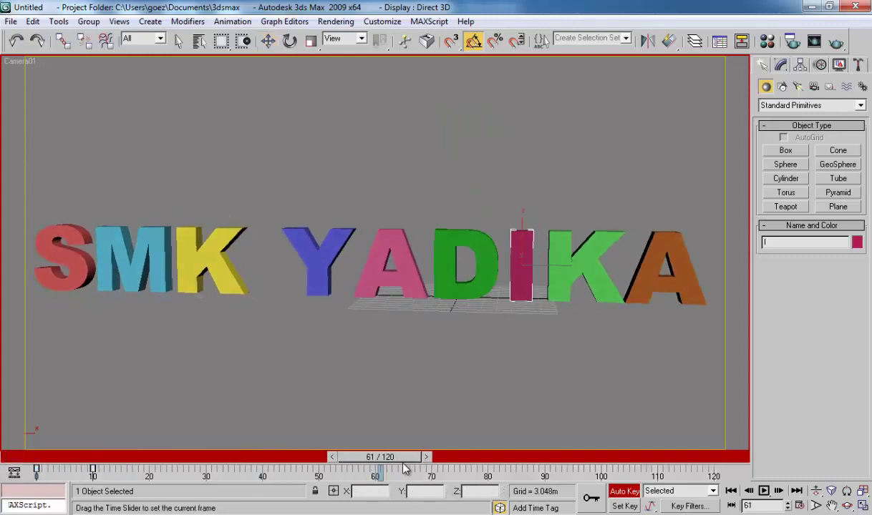
Shift the pink I letter's landing key to frame 70 and preview it.
key("w")
left_click(450, 271)
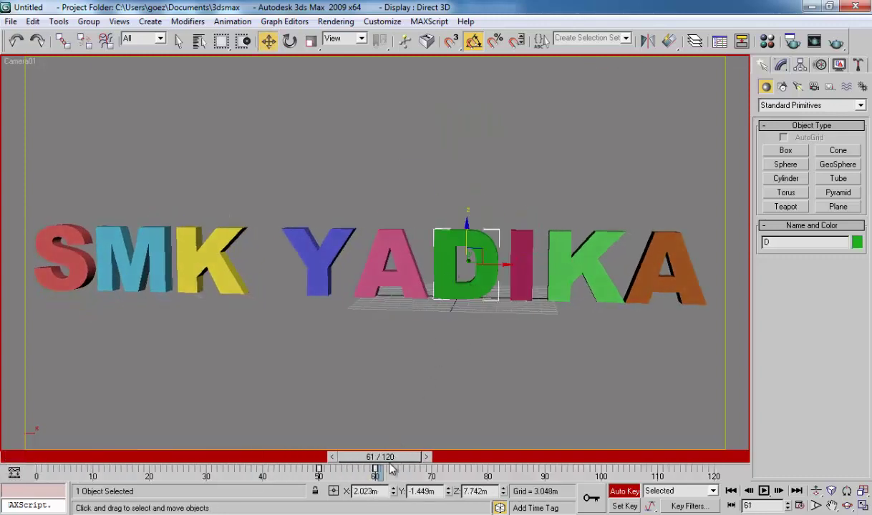
key("comma")
left_click(528, 243)
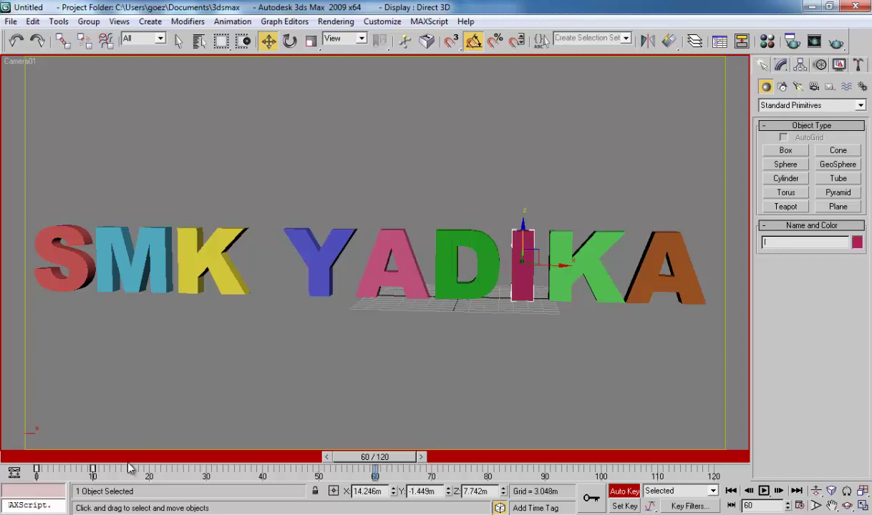
left_click_drag(93, 471, 432, 470)
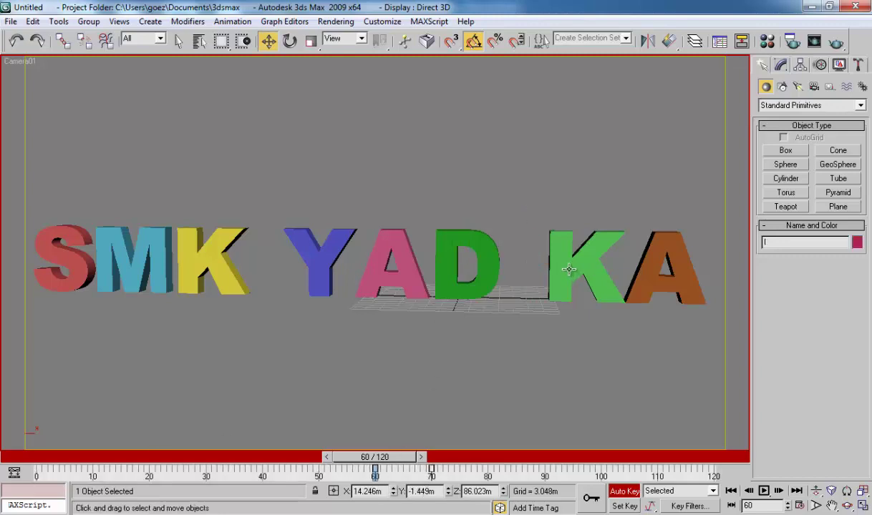
left_click(550, 272)
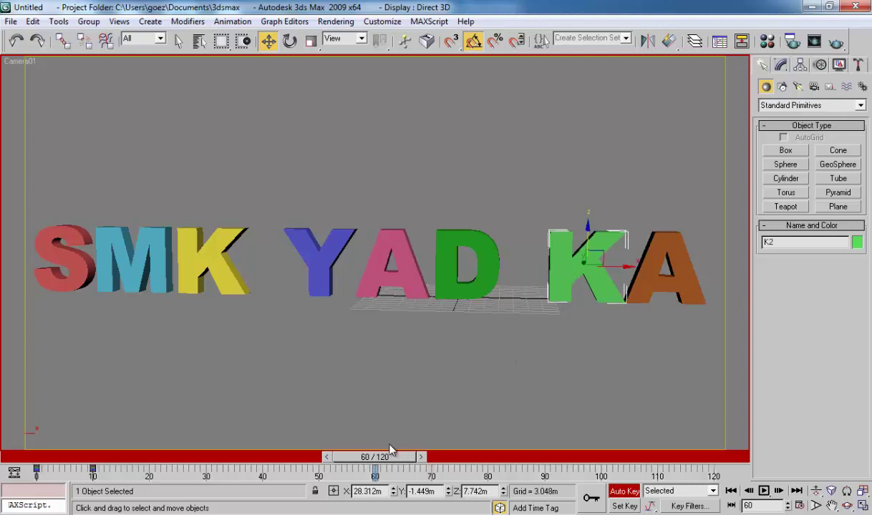
left_click_drag(390, 451, 448, 460)
Move the green K's keys to frames 70–80 and the brown A's to 75–85.
key("w")
mouse_move(116, 470)
left_mouse_down()
mouse_move(20, 478)
mouse_move(430, 489)
left_mouse_up()
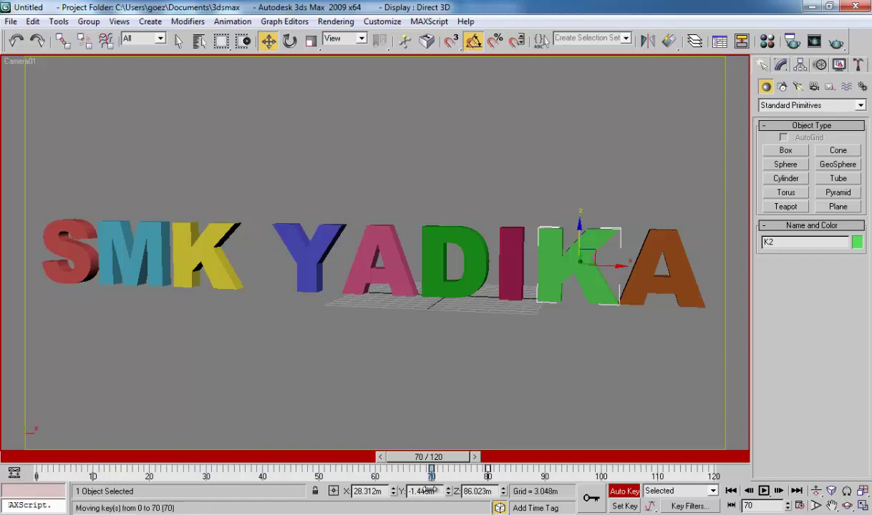
left_click_drag(428, 457, 482, 456)
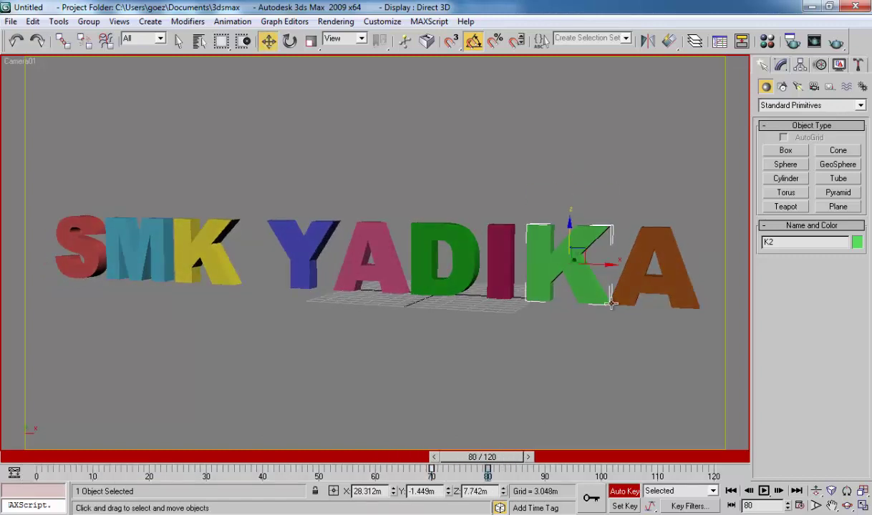
left_click(629, 282)
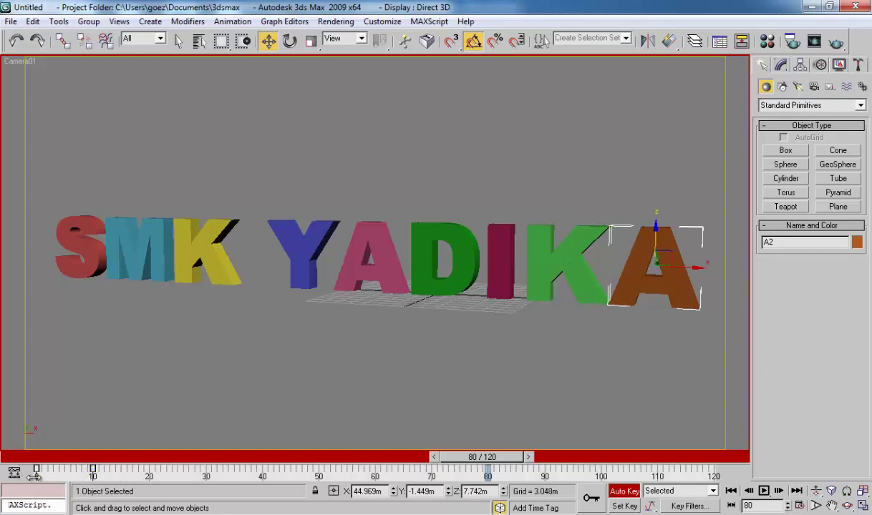
mouse_move(36, 470)
left_mouse_down()
mouse_move(488, 478)
mouse_move(29, 457)
left_mouse_up()
Play the animation to preview the letters dropping in, ending at frame 120.
key("w")
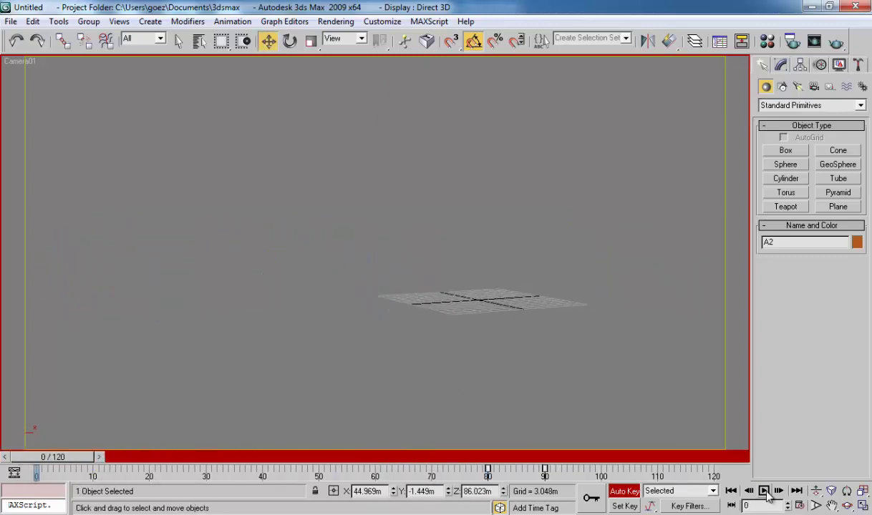
left_click(764, 491)
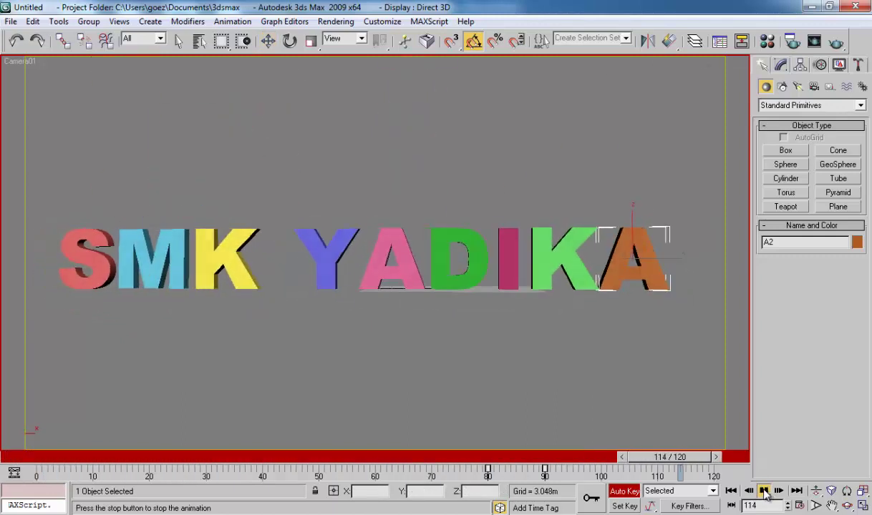
mouse_move(253, 457)
left_mouse_down()
mouse_move(561, 469)
mouse_move(644, 486)
left_mouse_up()
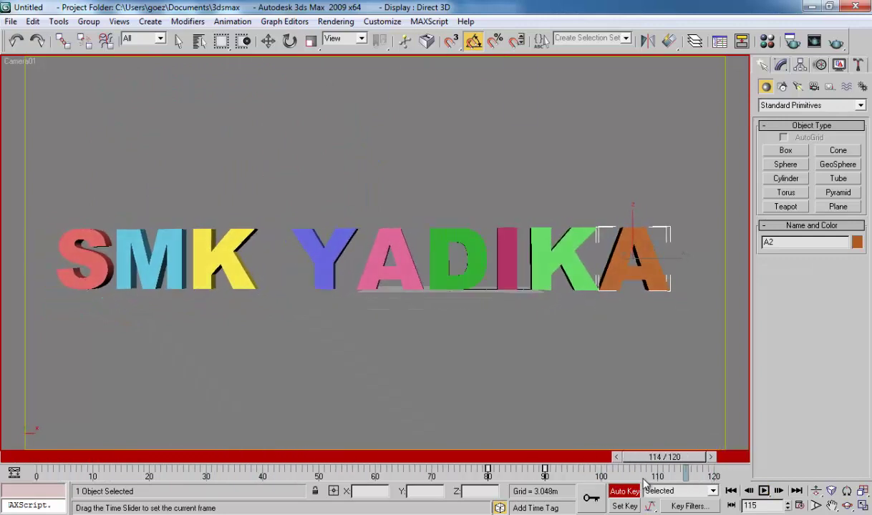
key("End")
key("w")
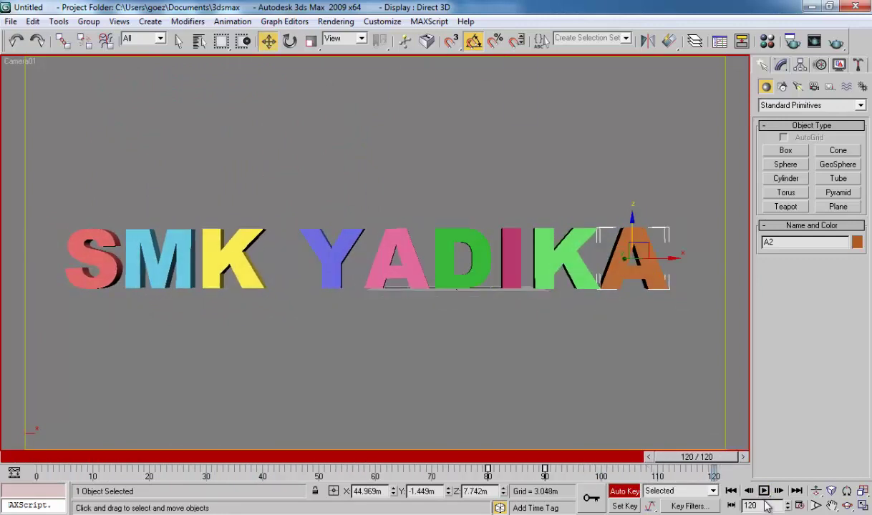
Lengthen the animation to 140 frames and replay it from frame 0.
left_click(801, 506)
type("140")
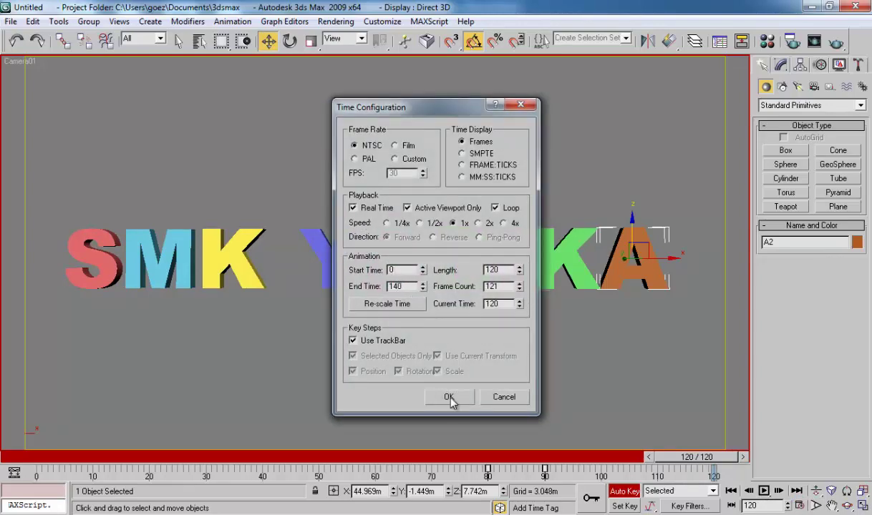
left_click(449, 398)
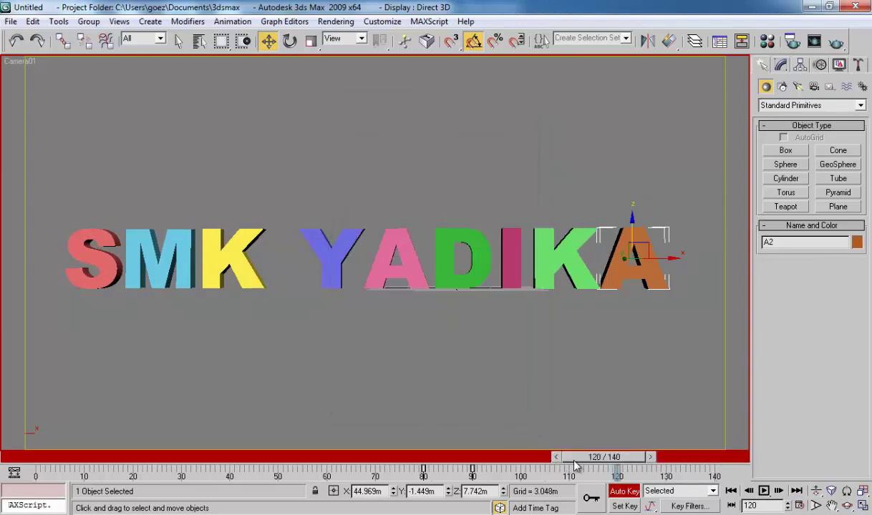
left_click_drag(574, 460, 23, 458)
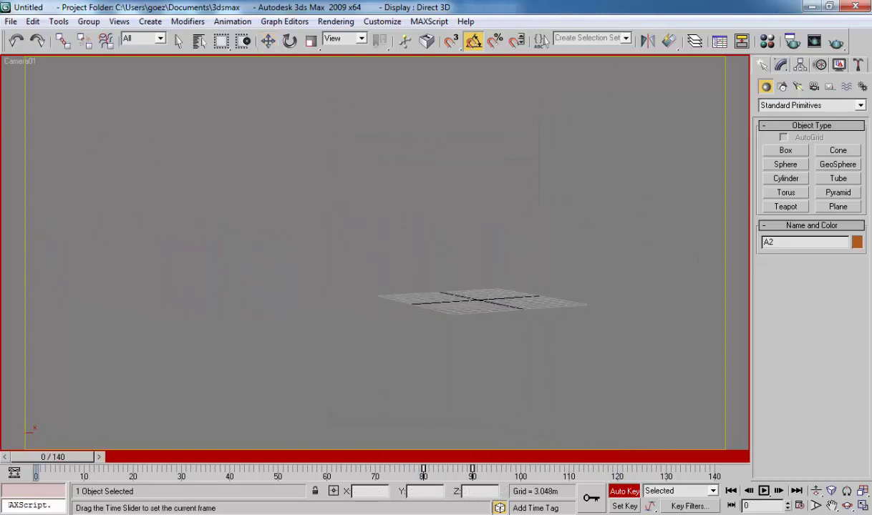
left_click(764, 491)
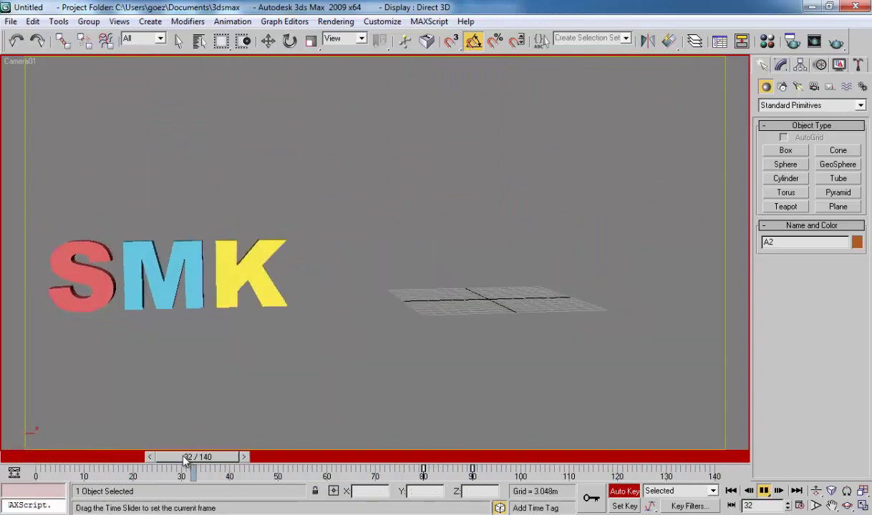
left_click_drag(185, 458, 687, 458)
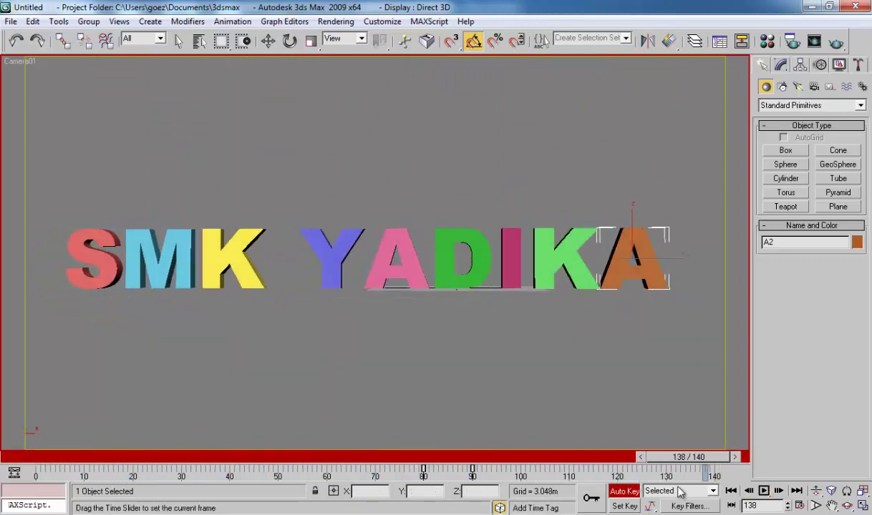
left_click_drag(679, 493, 687, 494)
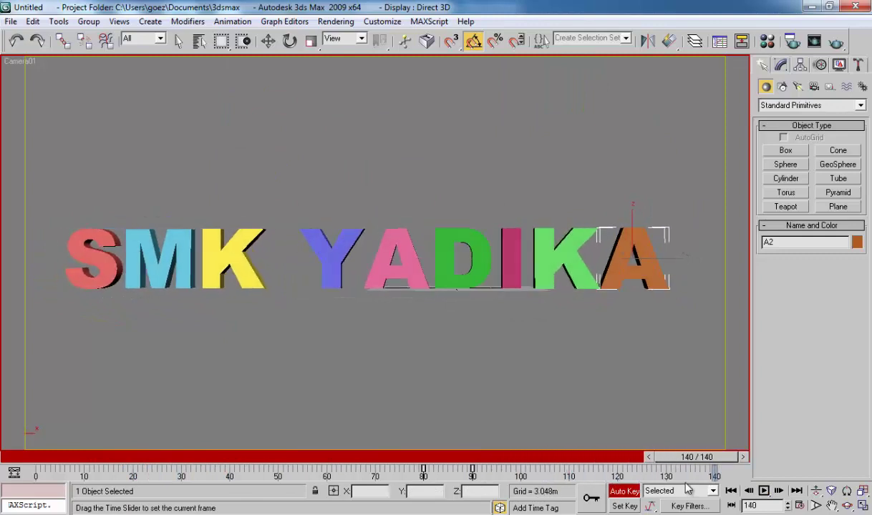
key("w")
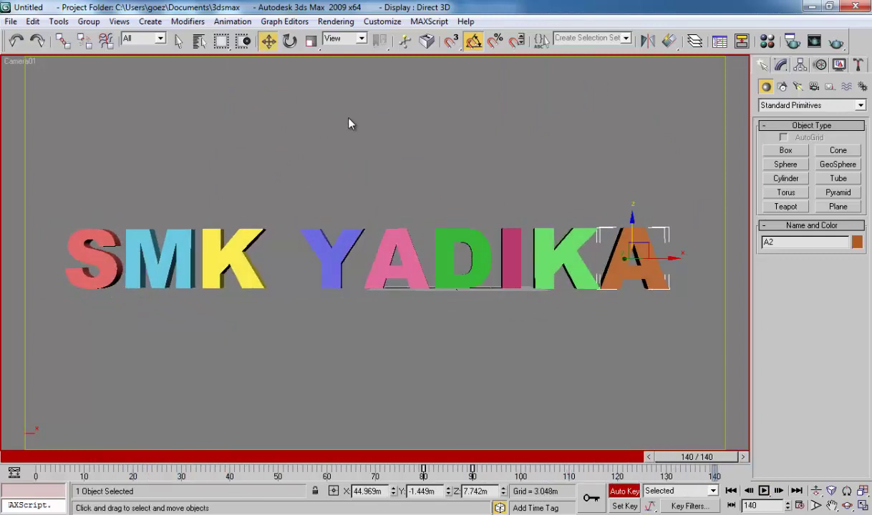
left_click(349, 124)
Select Camera01 from the scene list and move its frame-120 key to frame 140.
key("h")
left_click(549, 225)
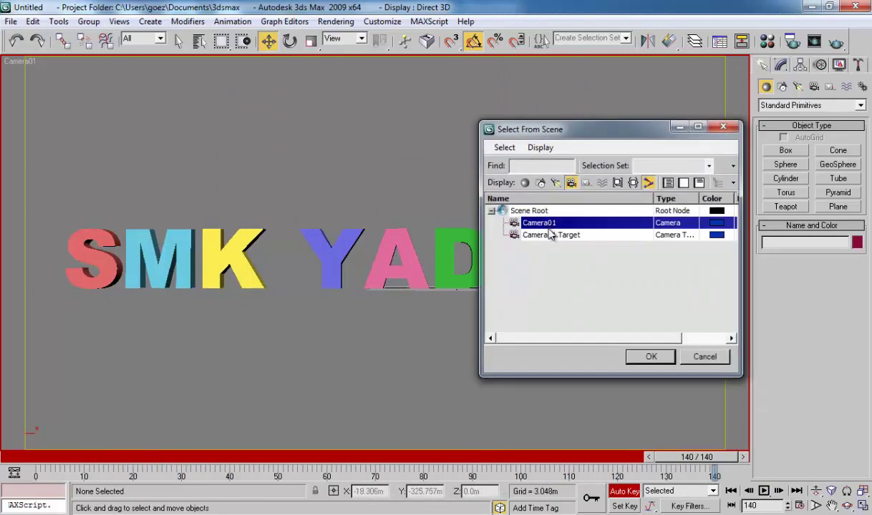
left_click(550, 236, "ctrl")
left_click(650, 357)
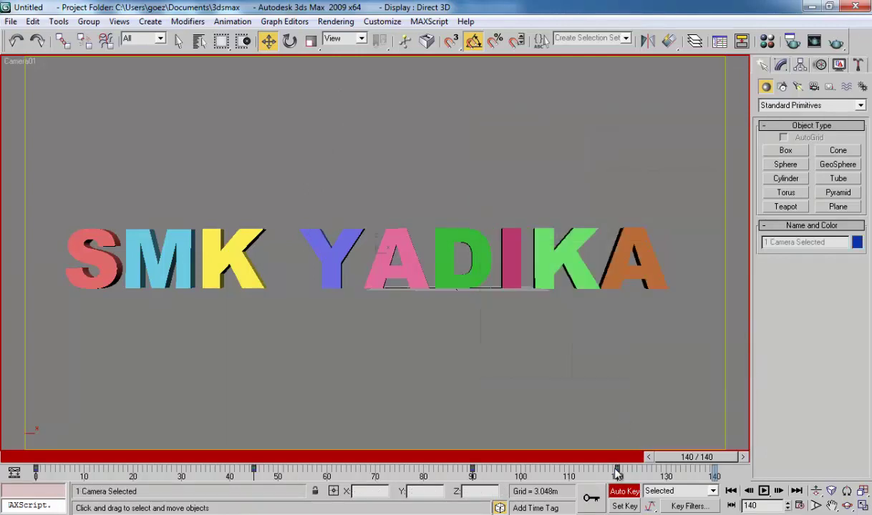
left_click_drag(618, 477, 699, 488)
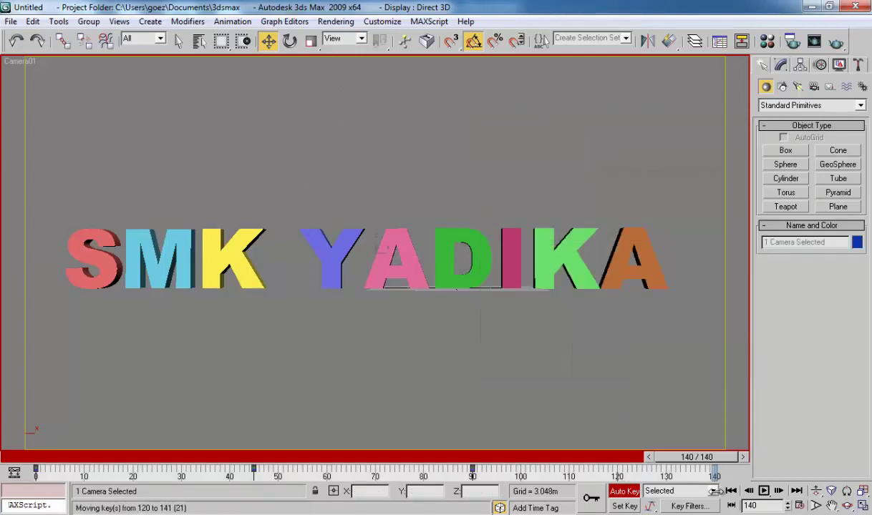
Replay the animation from frame 0 to check the new camera timing.
left_click_drag(680, 457, 43, 457)
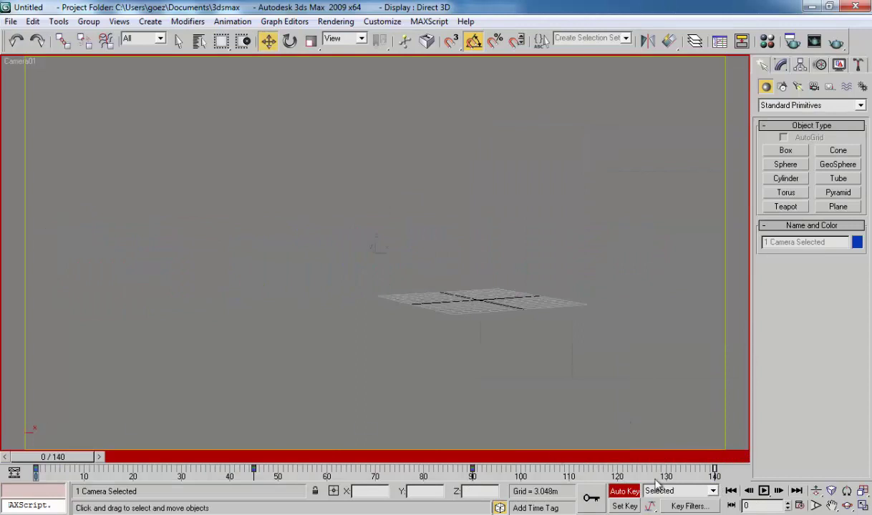
left_click(764, 493)
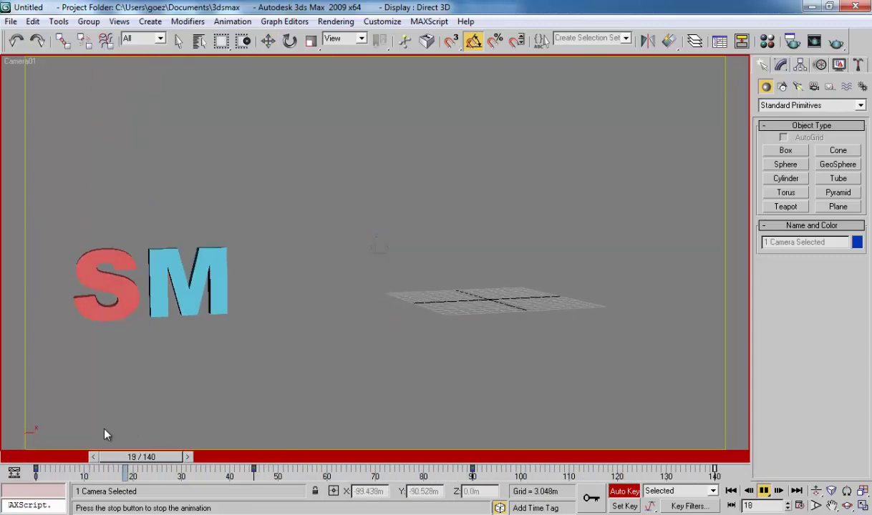
left_click_drag(217, 457, 703, 457)
key("w")
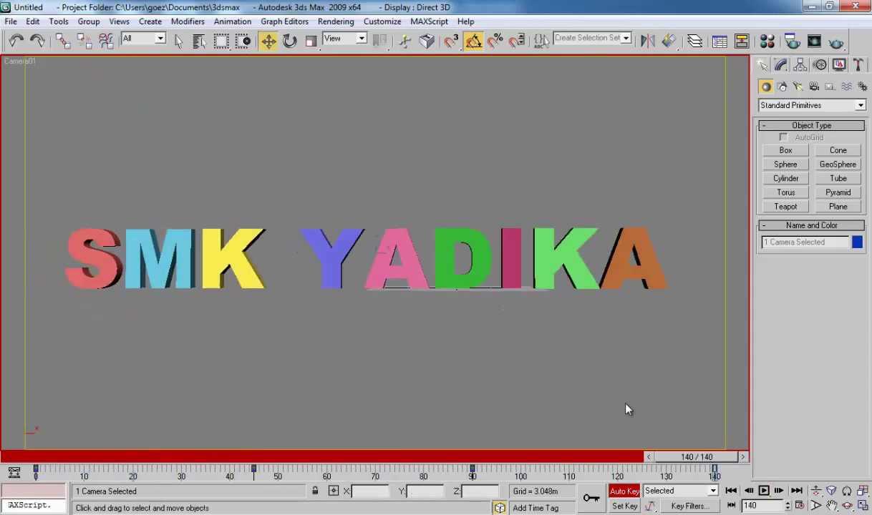
left_click(337, 22)
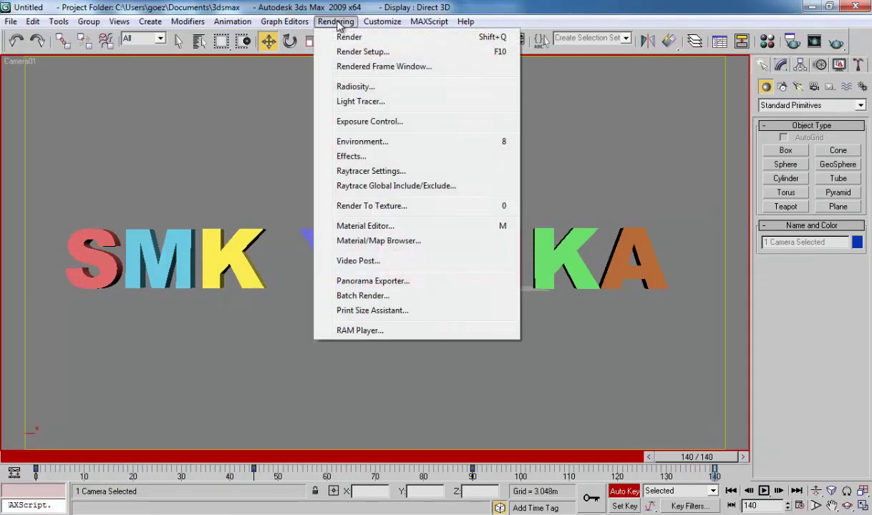
Set the Environment background colour to white (255,255,255) and close the dialog.
left_click(354, 56)
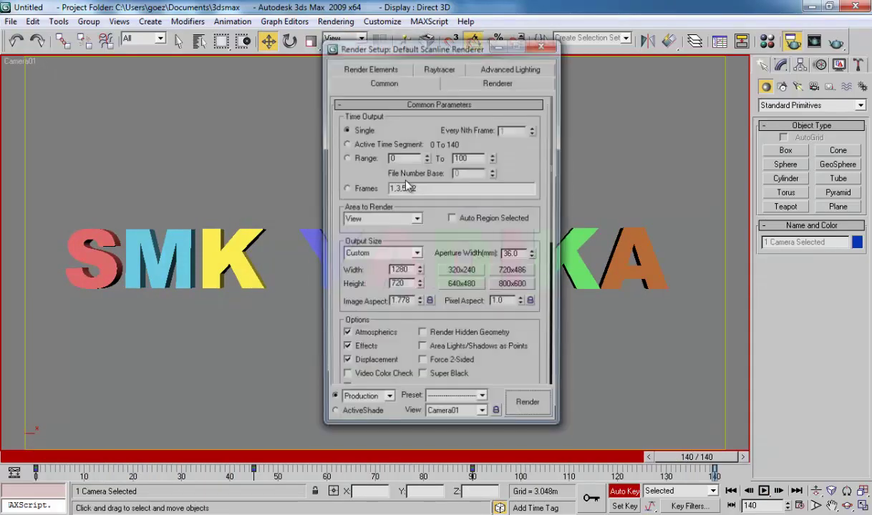
left_click(540, 45)
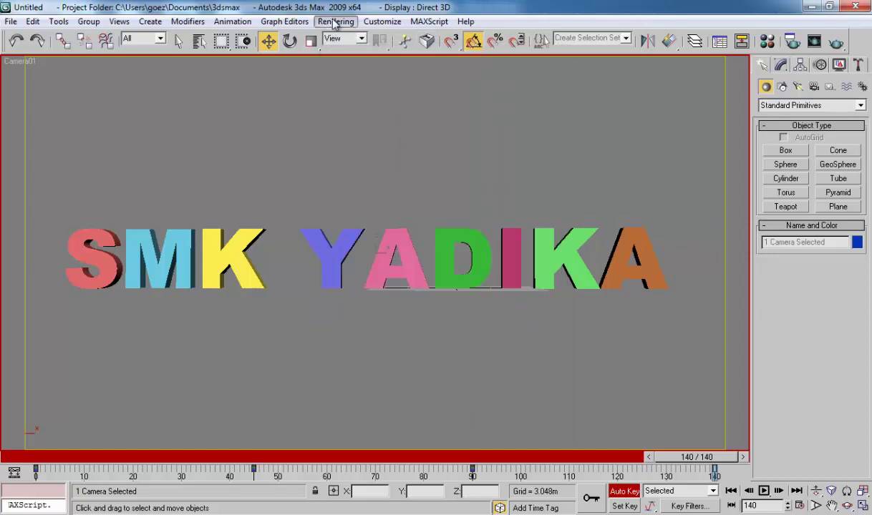
left_click(336, 21)
left_click(355, 144)
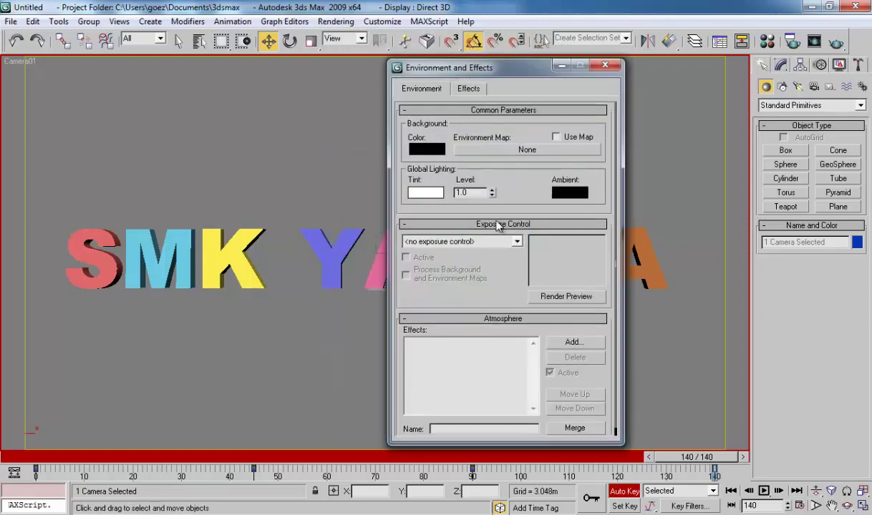
left_click(423, 150)
left_click_drag(350, 86, 350, 187)
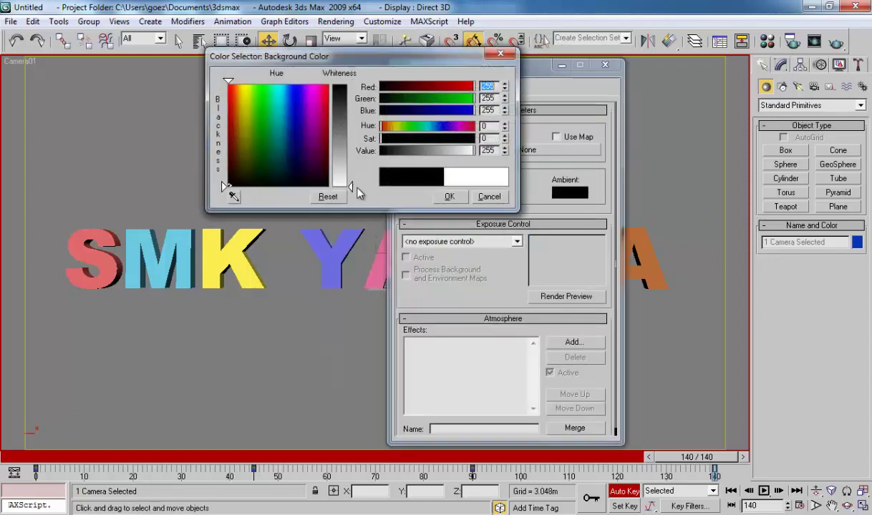
left_click(445, 198)
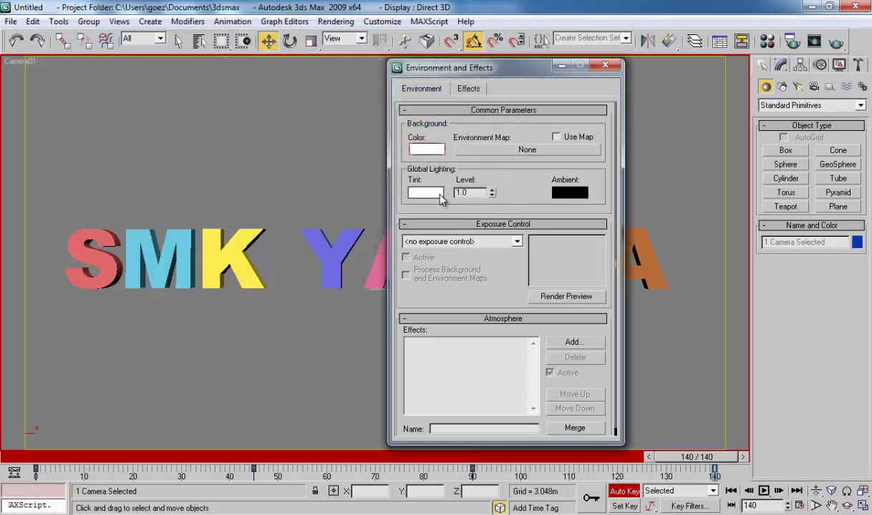
left_click(606, 66)
left_click(335, 22)
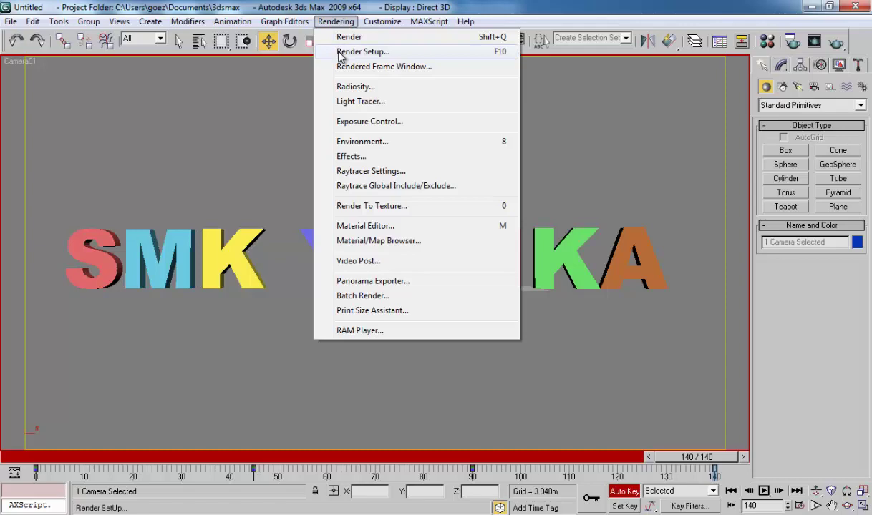
Set Render Setup to render the Active Time Segment, frames 0–140.
left_click(361, 52)
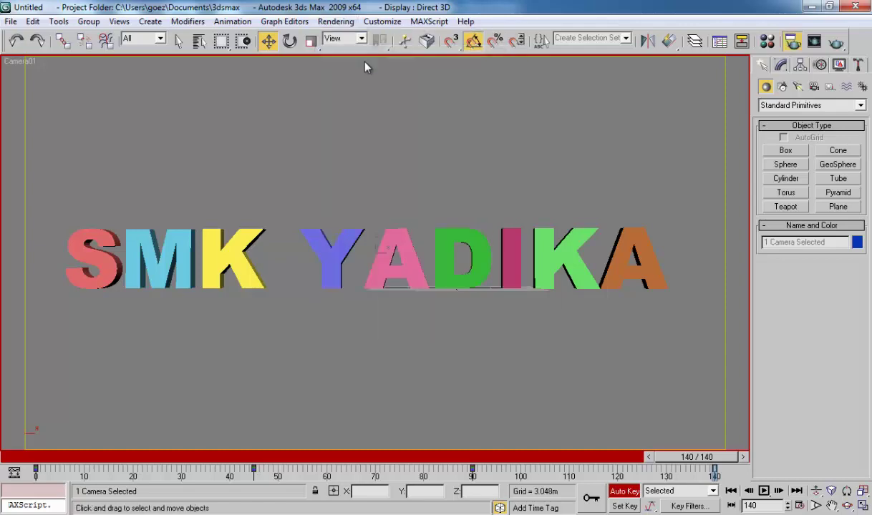
left_click(363, 161)
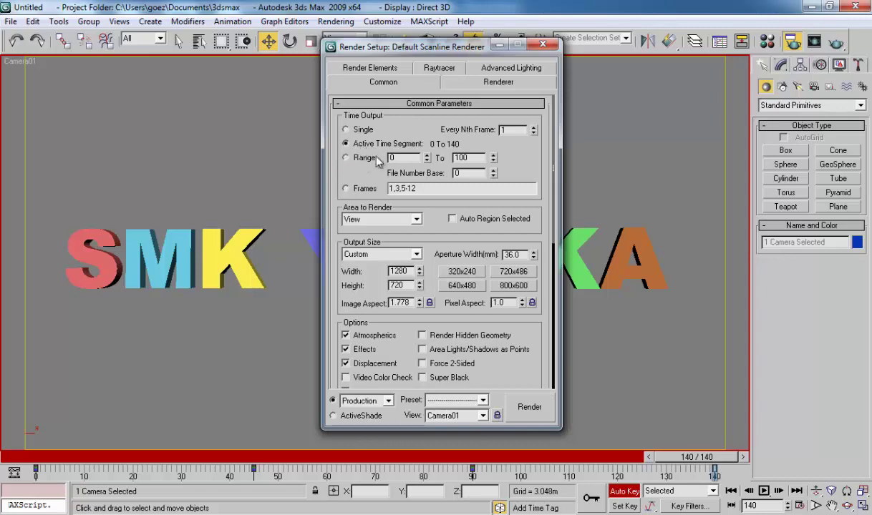
left_click_drag(514, 365, 517, 234)
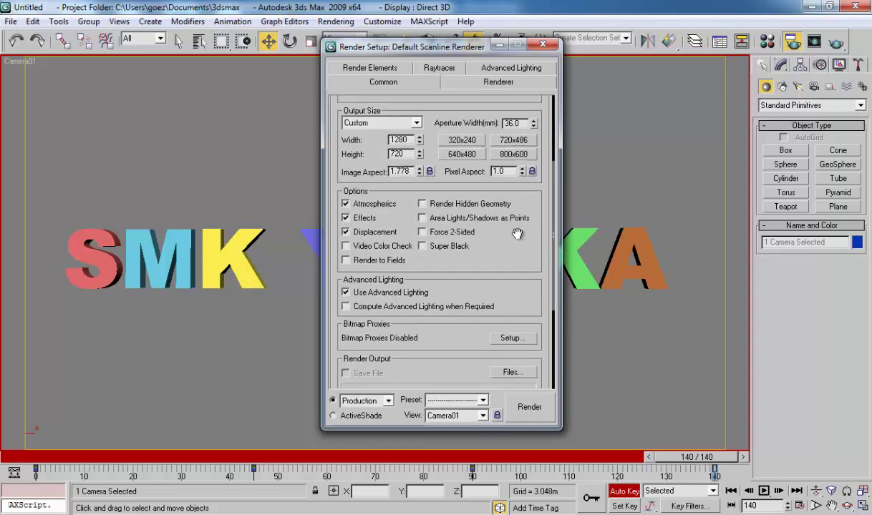
Save render output as AVI 'animasi TEXT' in D:\3d, accepting the compression settings.
left_click(512, 374)
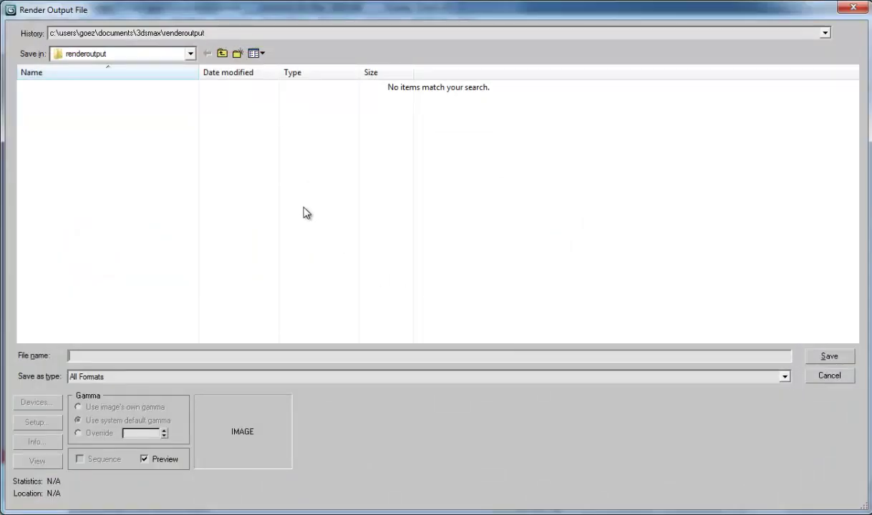
left_click(152, 54)
left_click(81, 170)
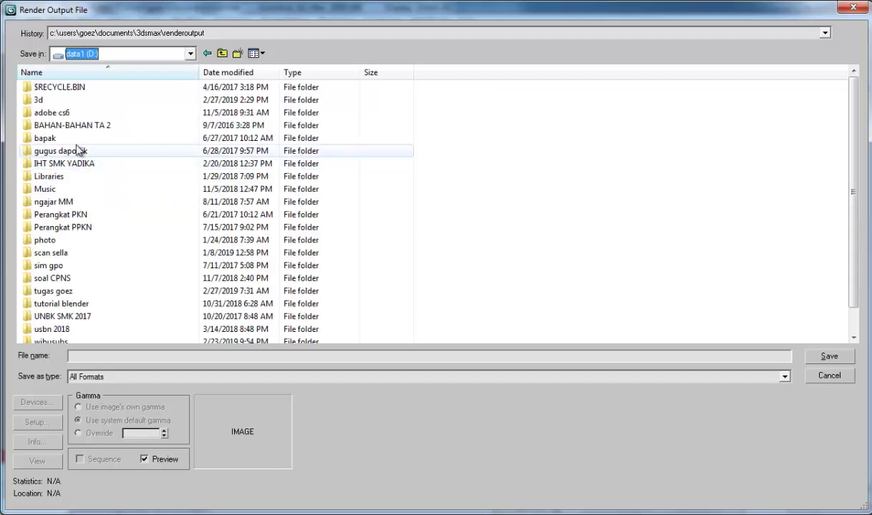
double_click(39, 100)
left_click(98, 377)
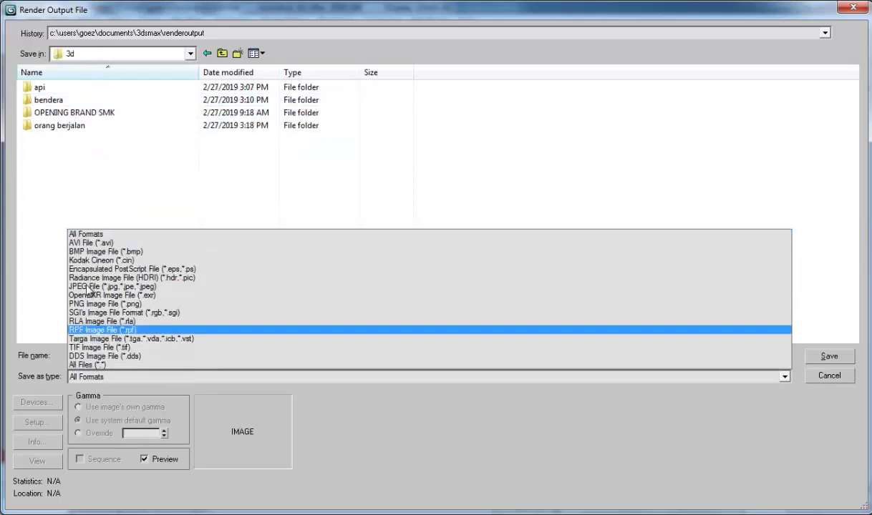
left_click(92, 244)
left_click(117, 355)
type("T")
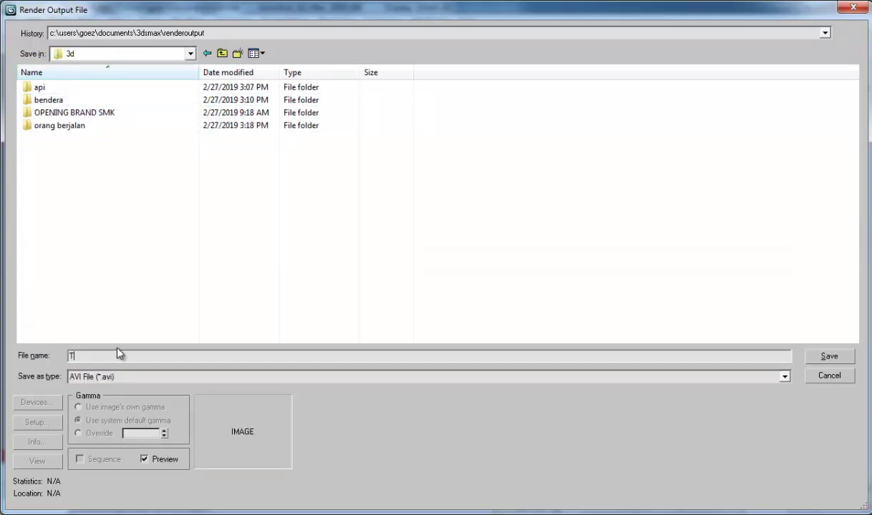
type("EXT")
left_click(822, 358)
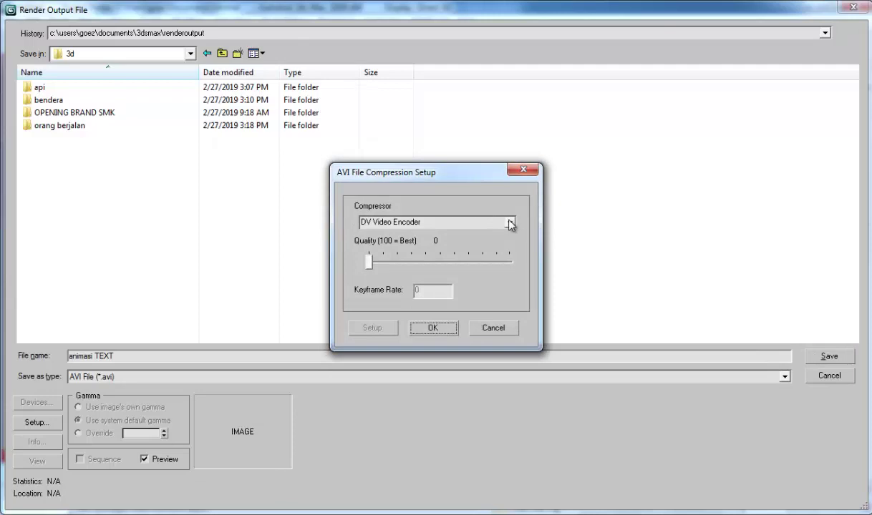
left_click(439, 328)
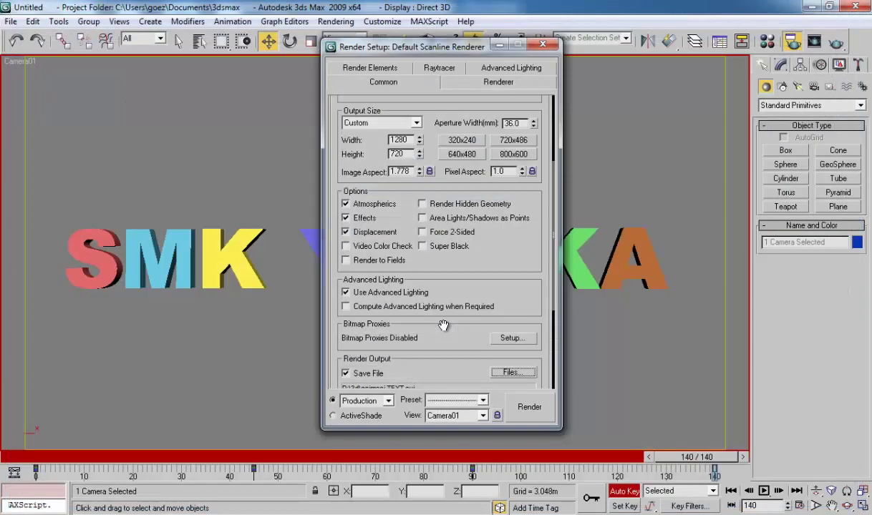
Render the Camera01 animation to animasi TEXT.avi and move the progress window aside.
left_click(528, 407)
left_click_drag(820, 161, 735, 166)
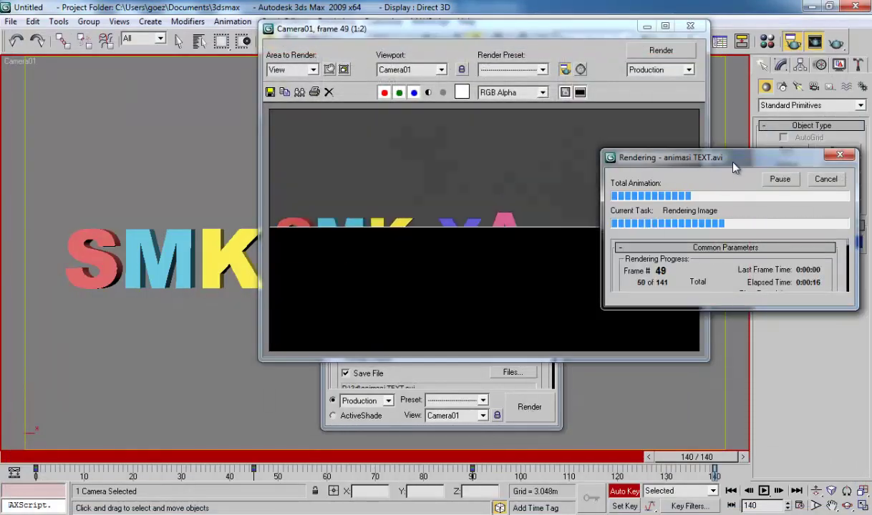